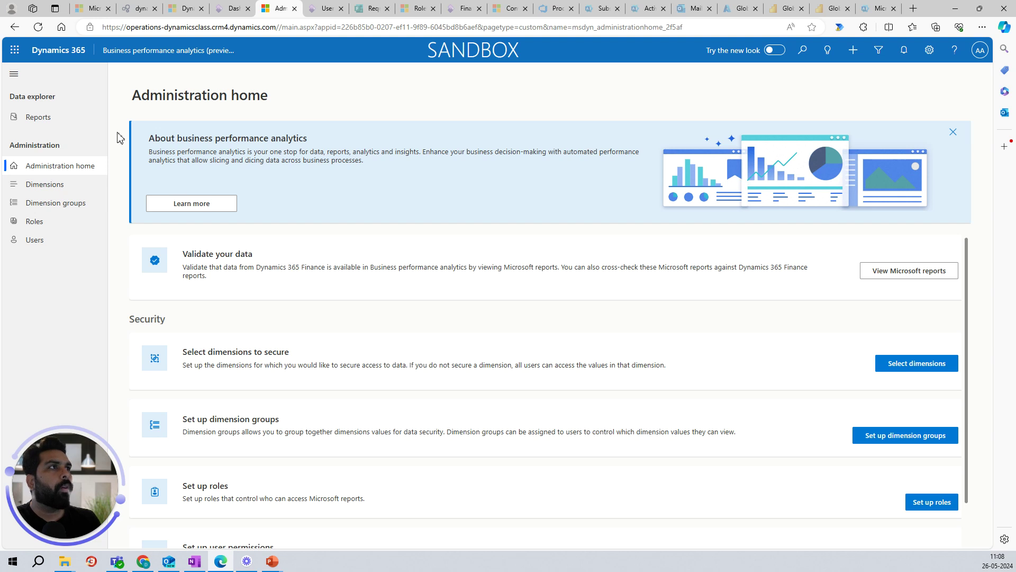
# Step: Open the Balance sheet report and view the available currency types and legal entities in its filters
pyautogui.click(79, 119)
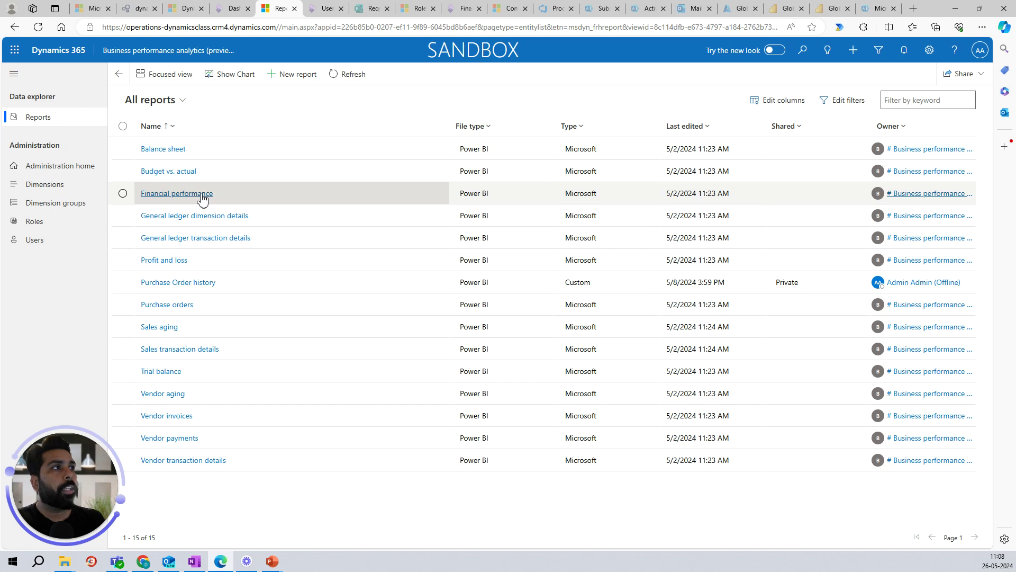
pyautogui.click(174, 151)
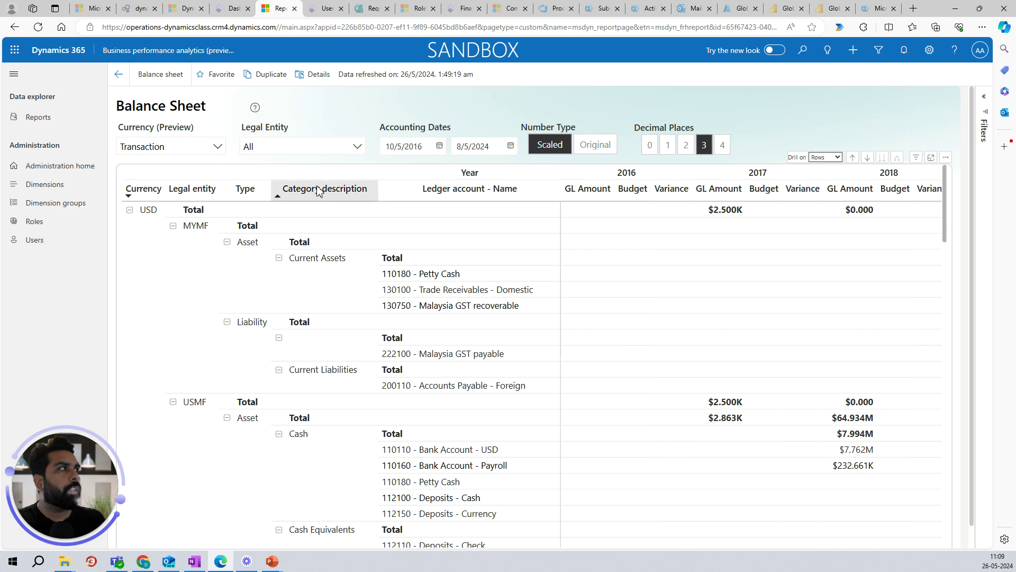
pyautogui.click(218, 152)
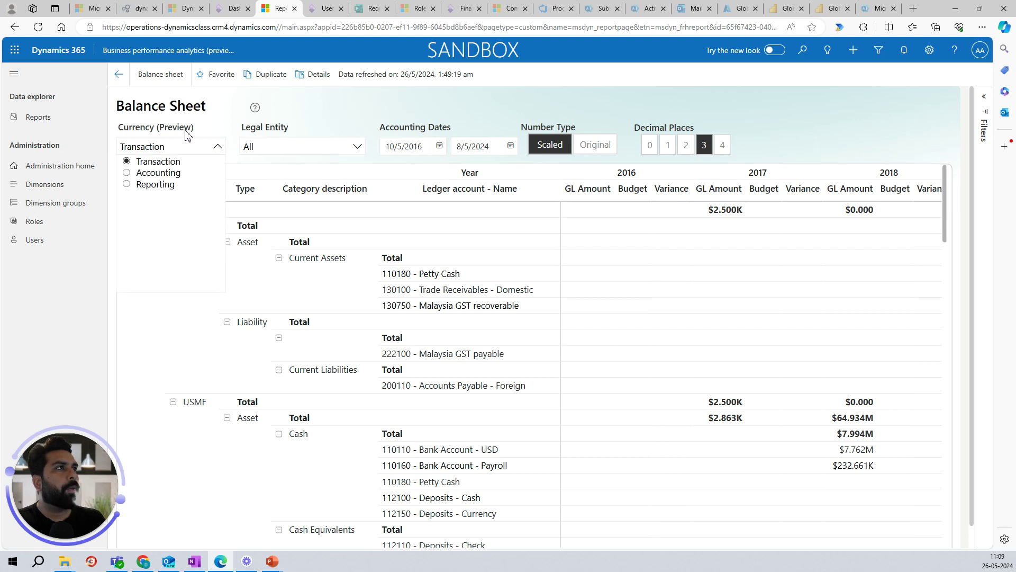
pyautogui.click(311, 142)
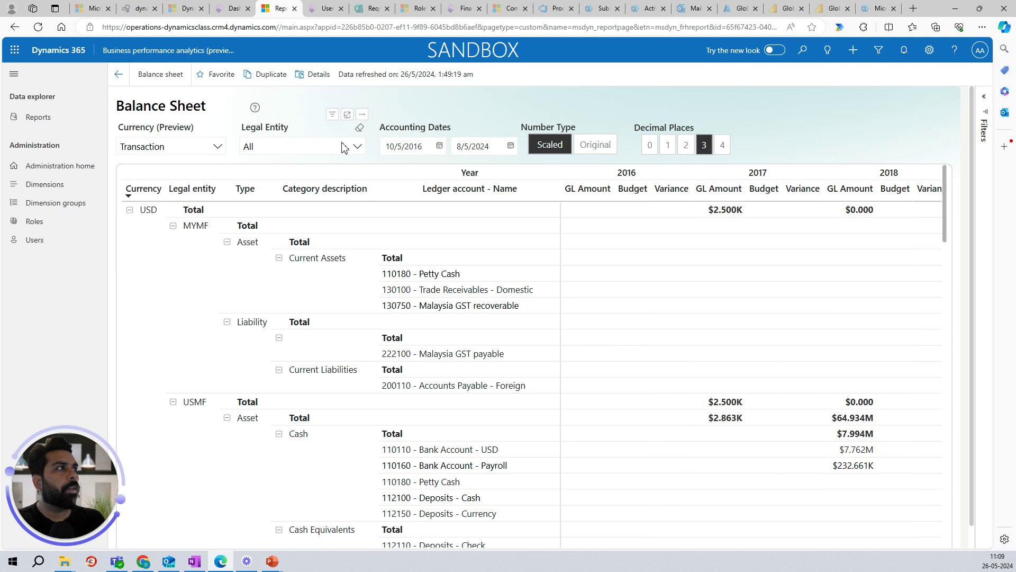
pyautogui.click(357, 148)
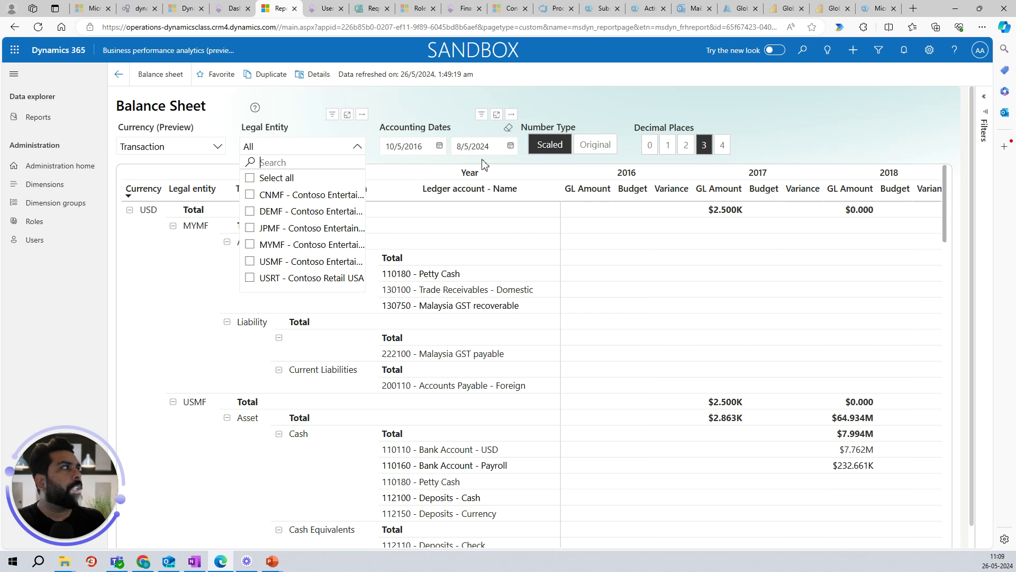
pyautogui.click(800, 141)
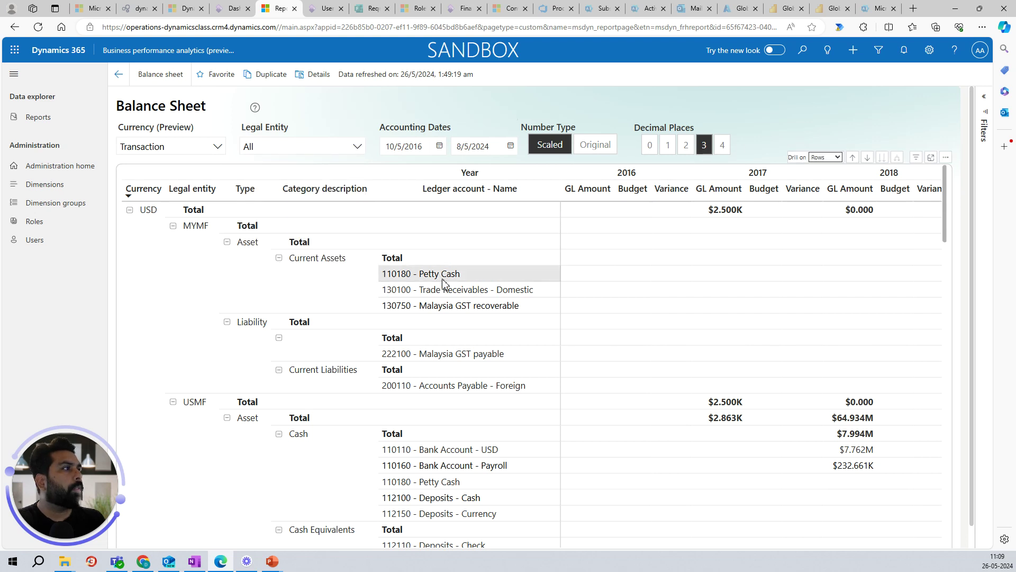
# Step: Examine the Balance sheet's asset and liability rows and check the report's filter pane
pyautogui.scroll(-5, 453, 288)
pyautogui.scroll(-8, 454, 290)
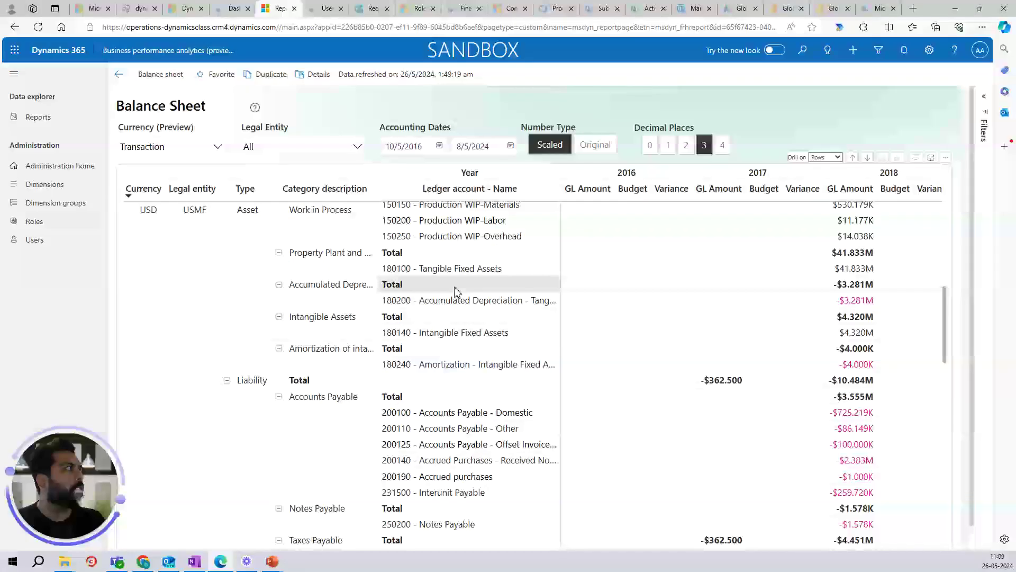
pyautogui.click(983, 139)
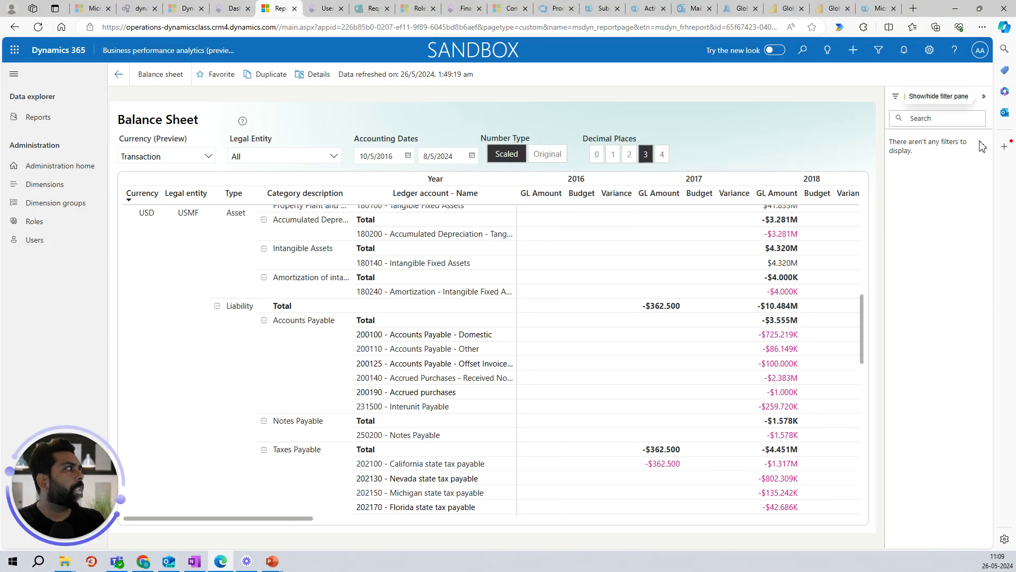
pyautogui.click(984, 96)
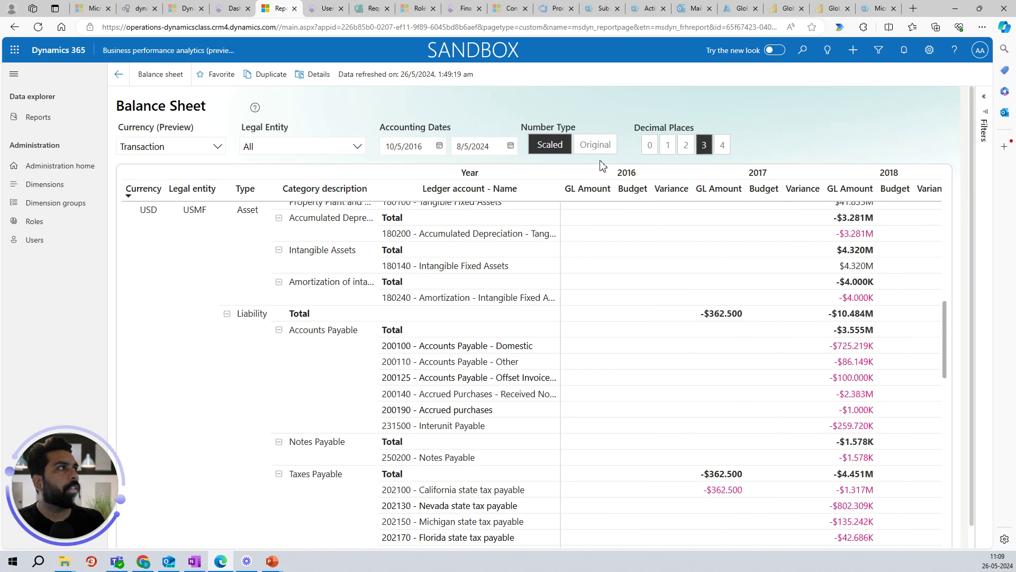
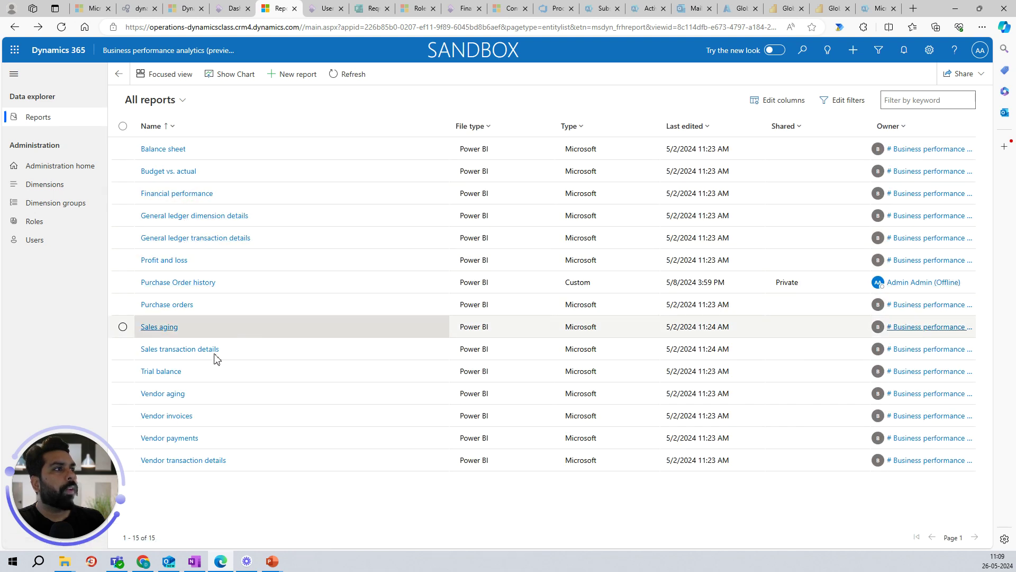
# Step: View the Vendor aging report and the Sales aging report, returning to the report list after each
pyautogui.doubleClick(261, 398)
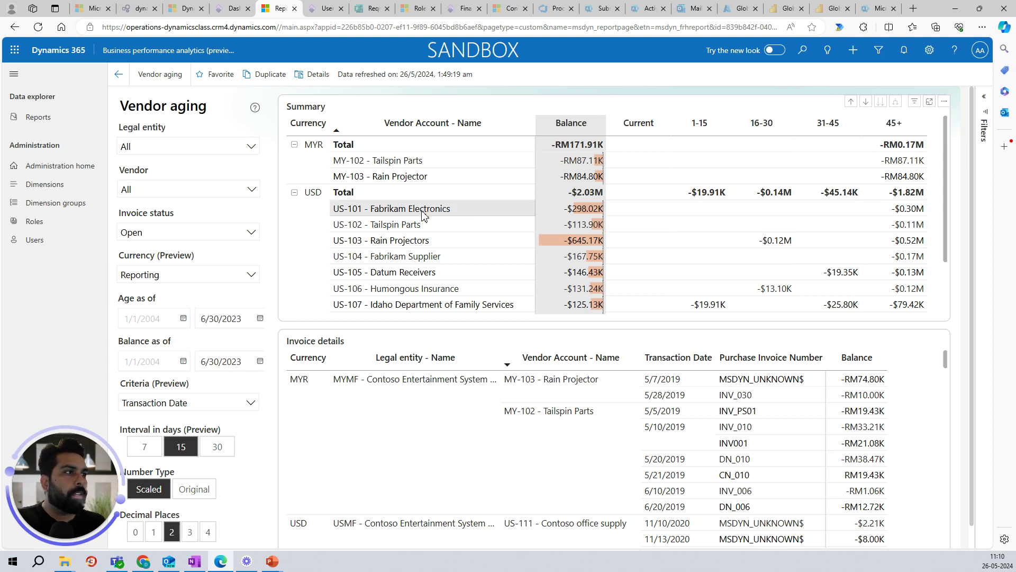
pyautogui.click(119, 74)
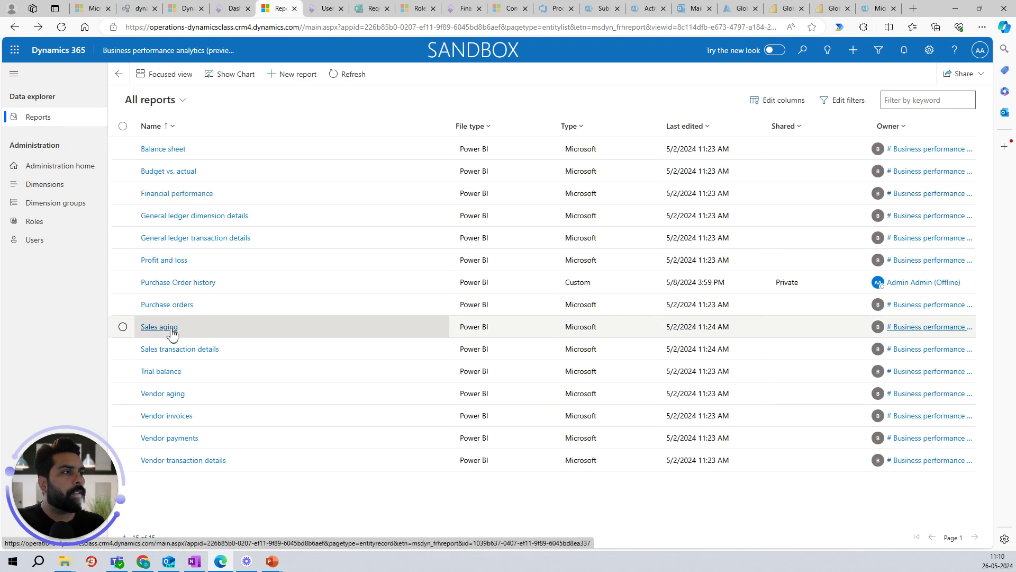
pyautogui.click(171, 329)
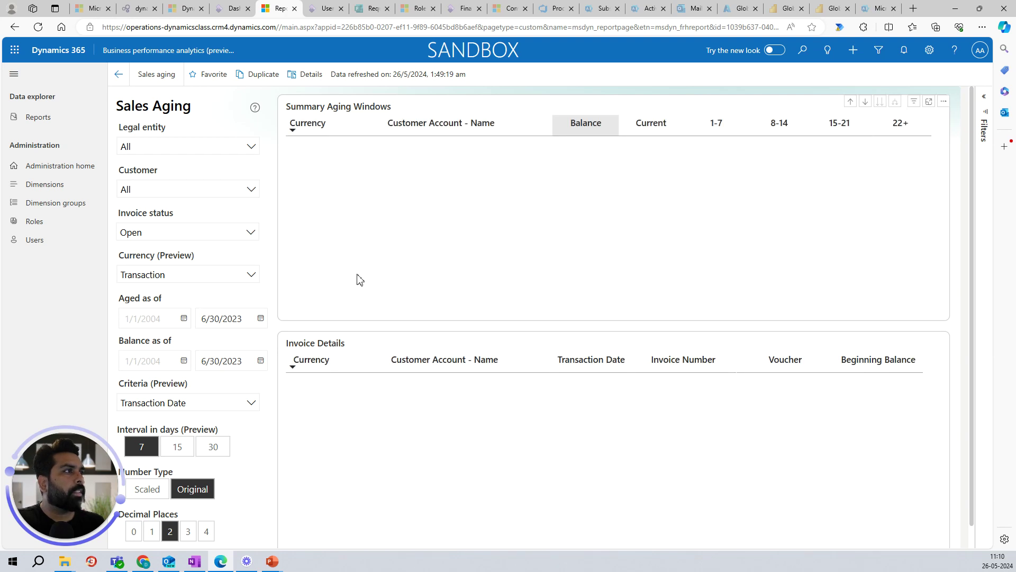
pyautogui.click(120, 76)
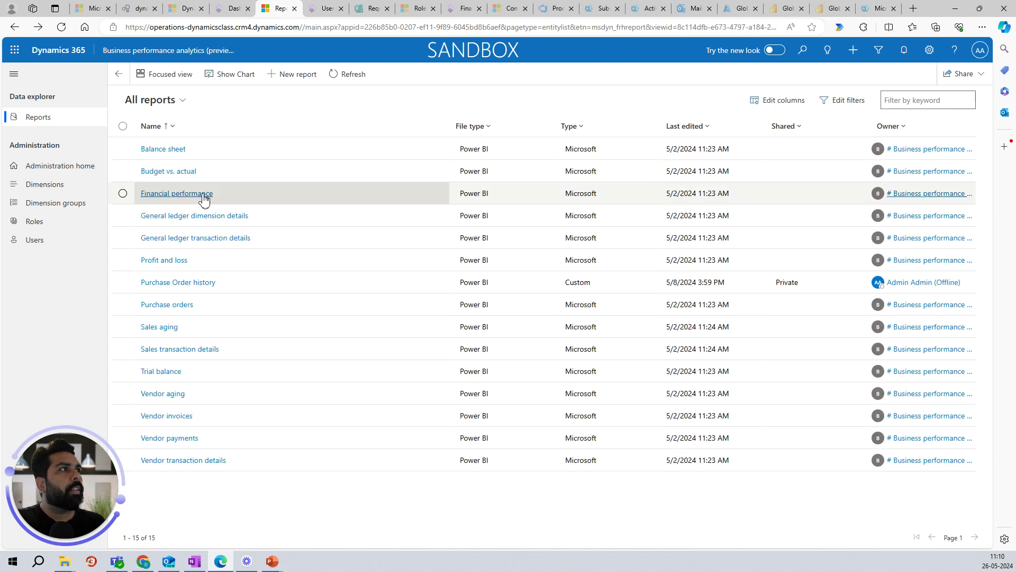
# Step: View the Financial performance report and its legal entity filter, and return to the report list
pyautogui.click(206, 197)
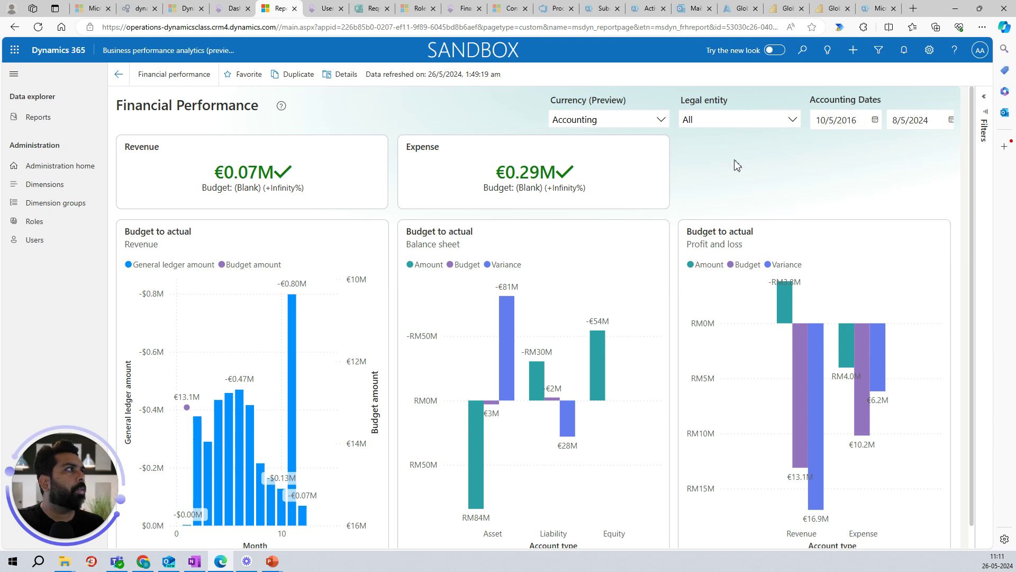
pyautogui.click(793, 120)
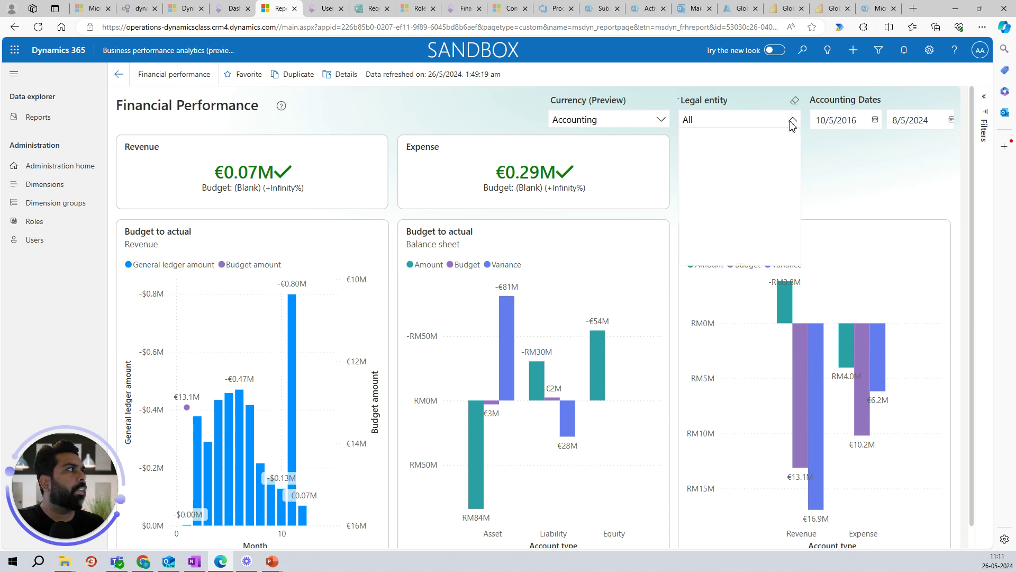
pyautogui.click(849, 173)
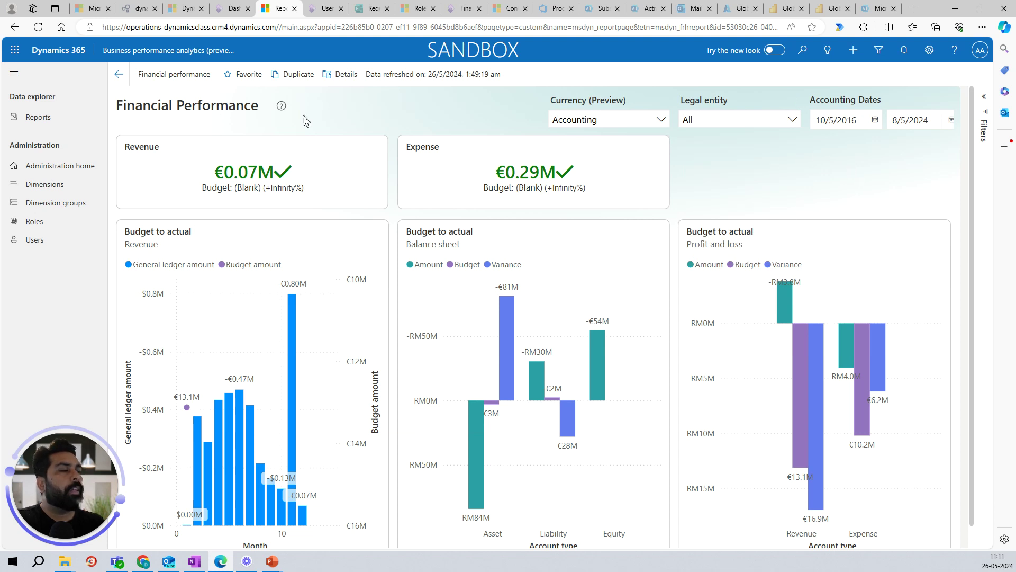
pyautogui.click(118, 78)
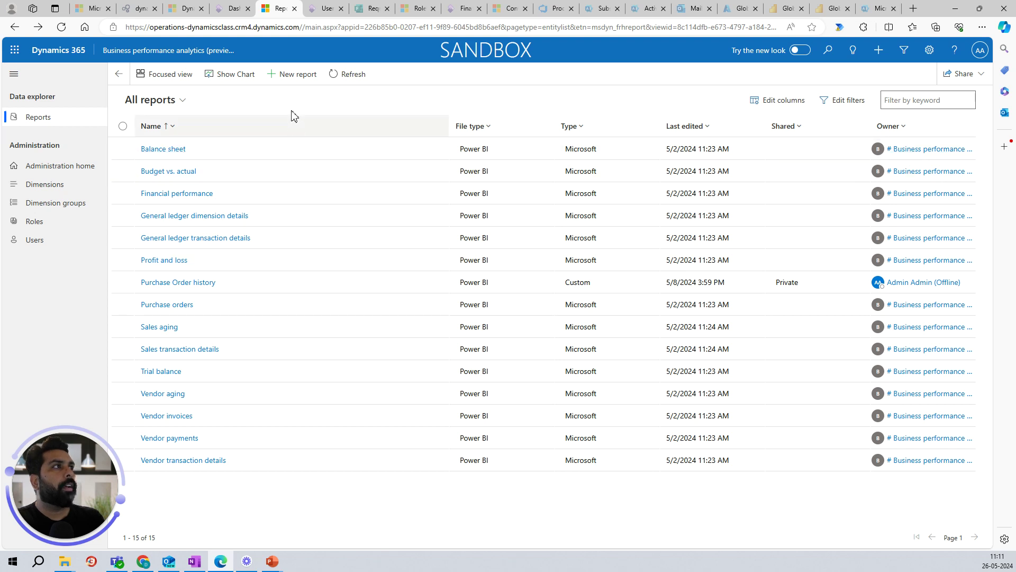
# Step: Create a report named PO Copy by duplicating the Microsoft report Purchase orders
pyautogui.click(290, 79)
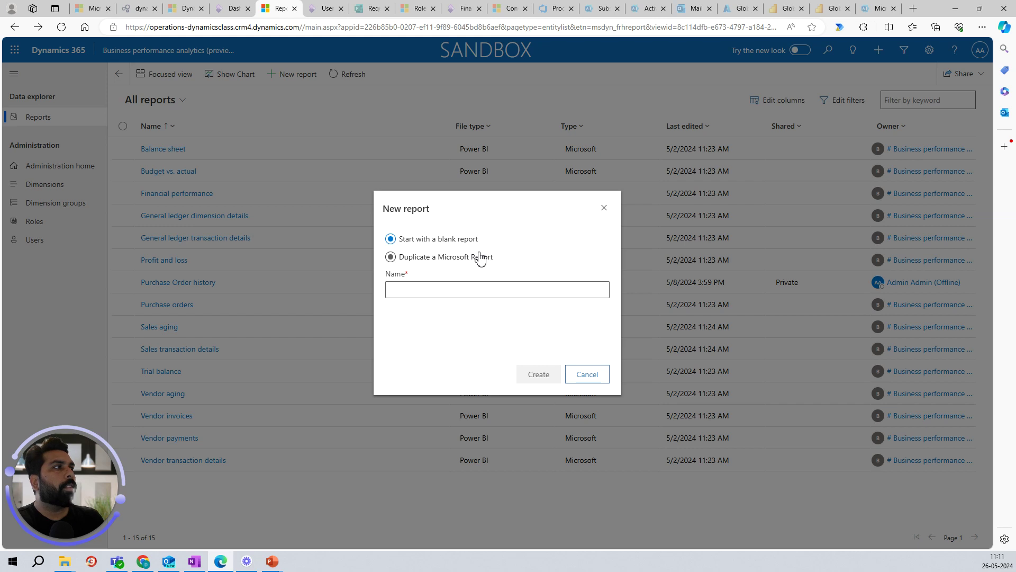
pyautogui.click(451, 265)
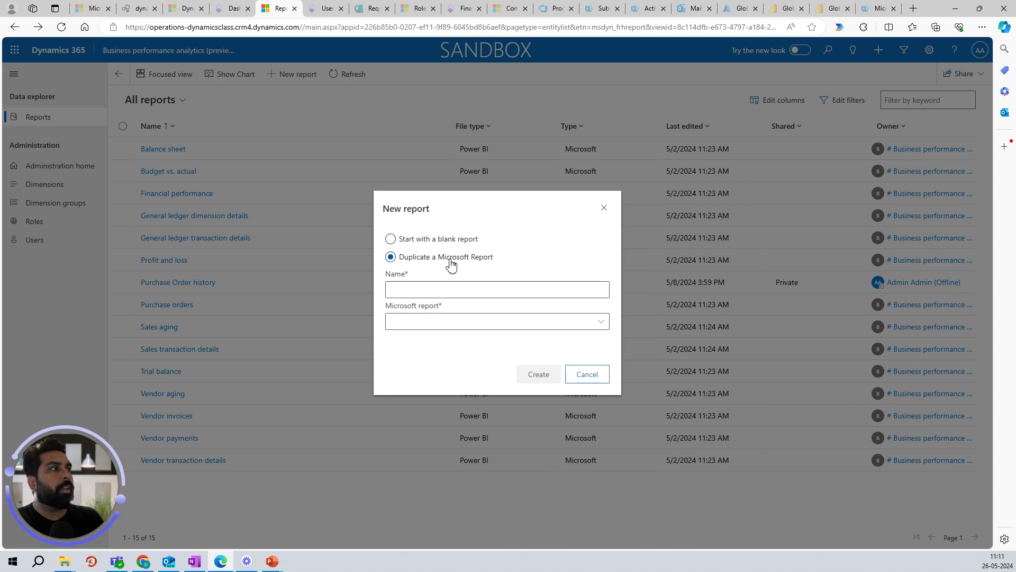
pyautogui.click(602, 324)
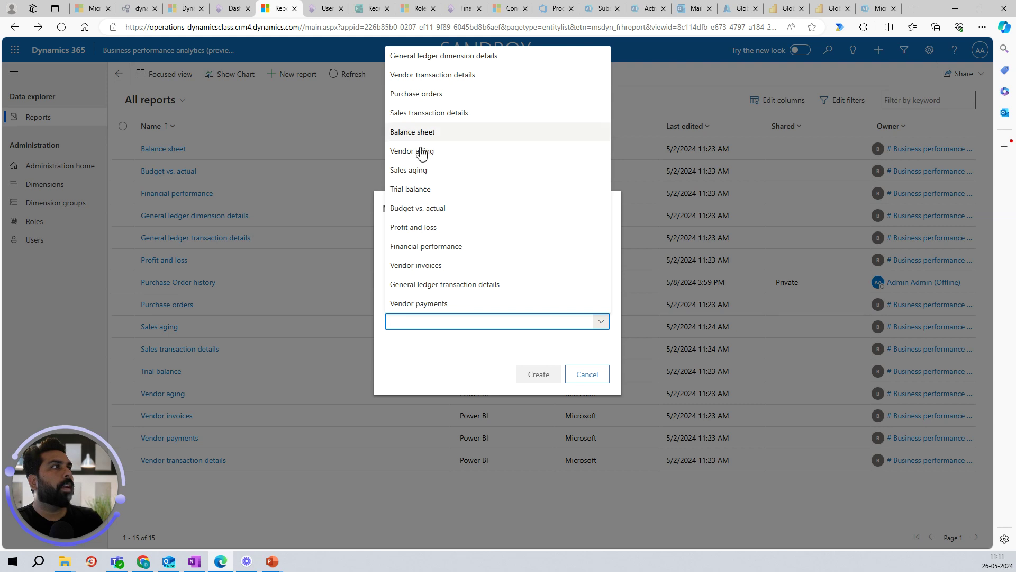
pyautogui.click(422, 96)
pyautogui.click(423, 291)
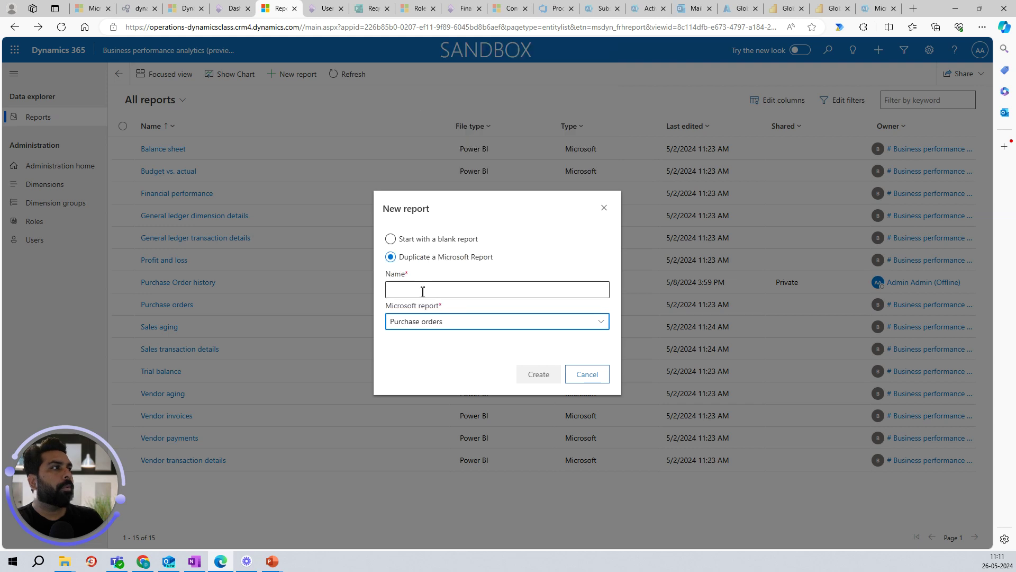
pyautogui.write('PO Copy')
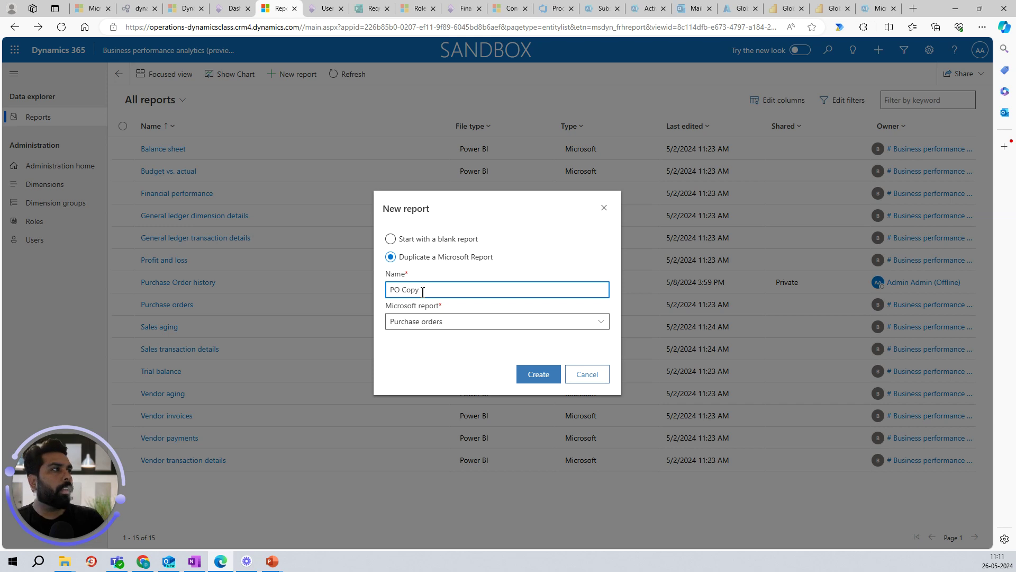
pyautogui.click(539, 374)
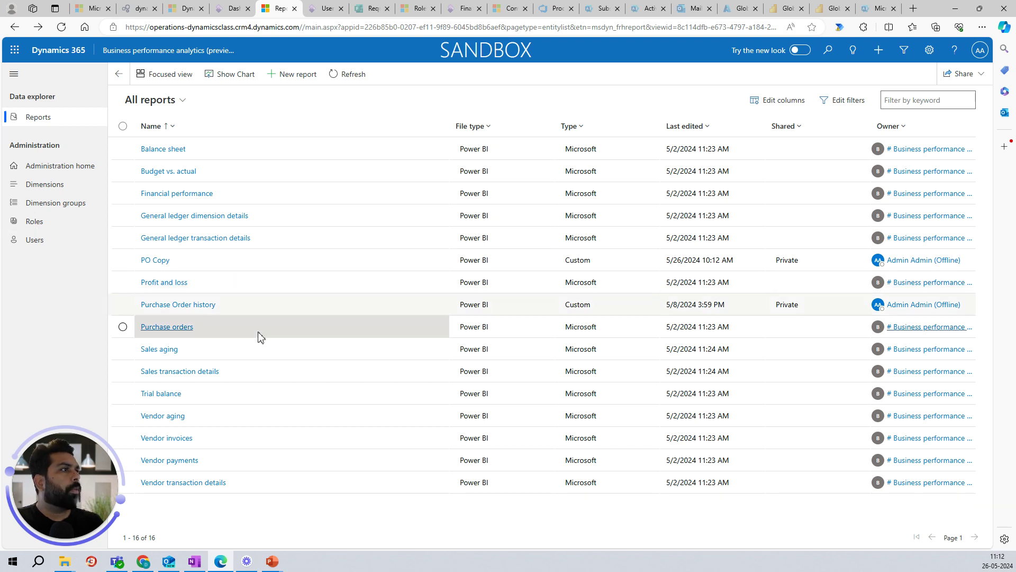
# Step: Open the PO Copy report for editing and widen the data pane so full table names fit
pyautogui.click(160, 262)
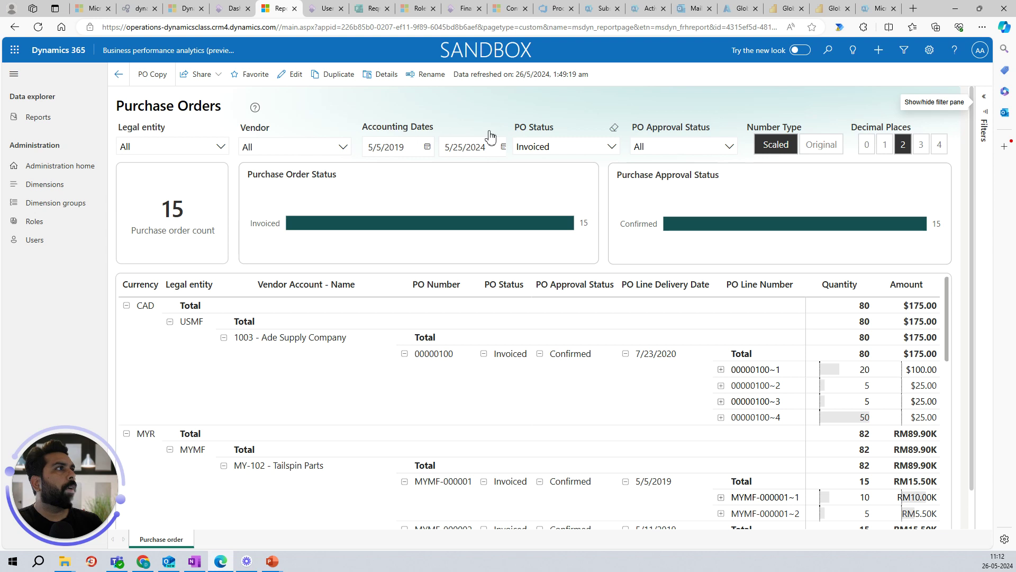
pyautogui.click(295, 75)
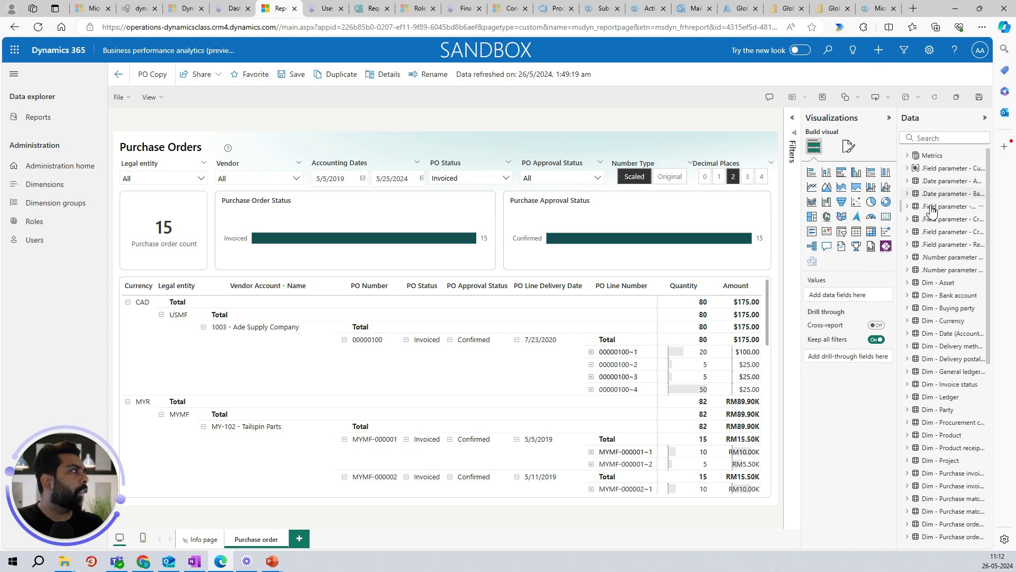
pyautogui.scroll(-2, 933, 209)
pyautogui.moveTo(898, 263); pyautogui.dragTo(704, 254)
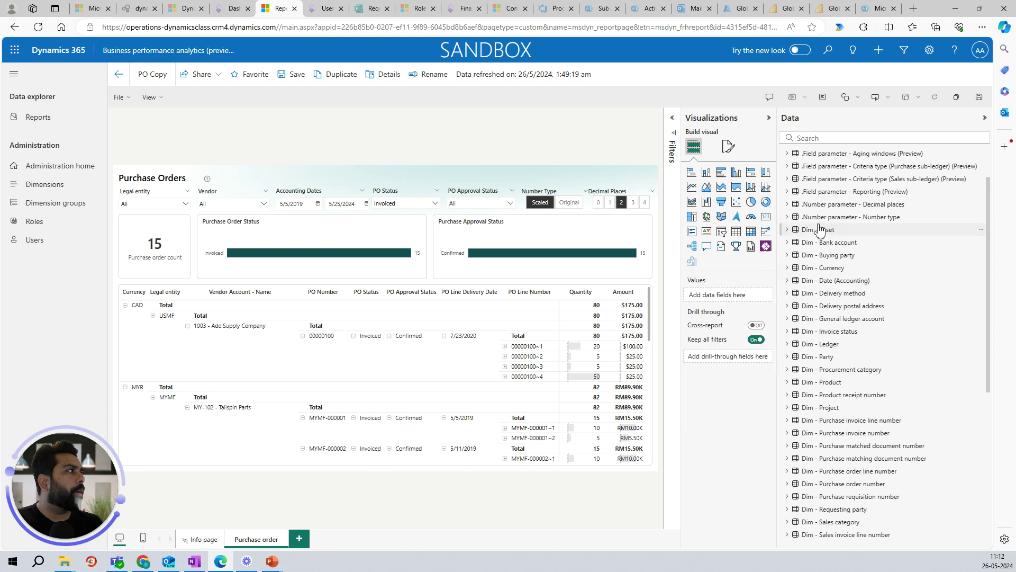
# Step: Look through the dimension and fact tables available to PO Copy, and save the report on returning to the report list
pyautogui.scroll(-4, 804, 247)
pyautogui.scroll(-9, 805, 247)
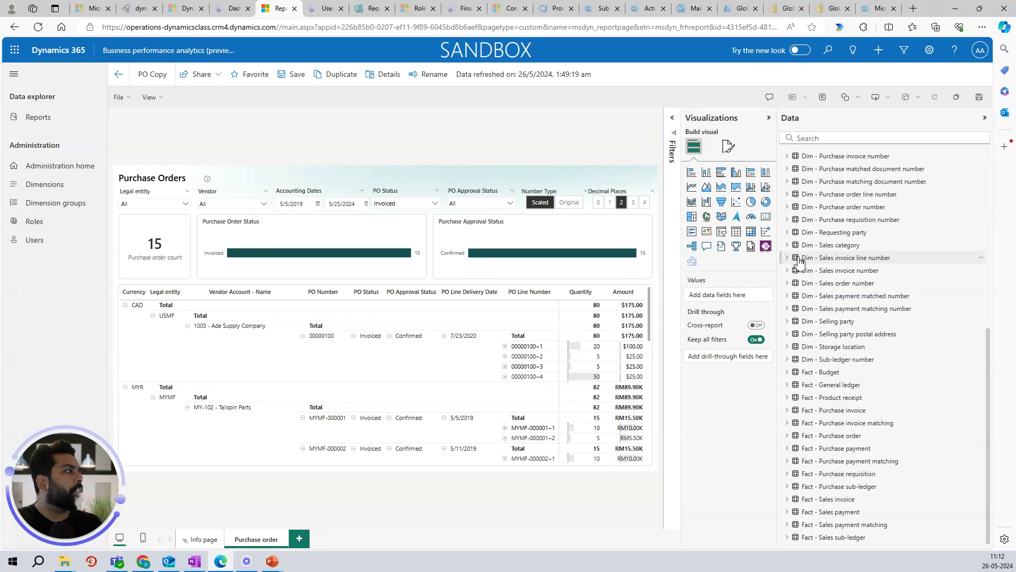
pyautogui.scroll(13, 799, 262)
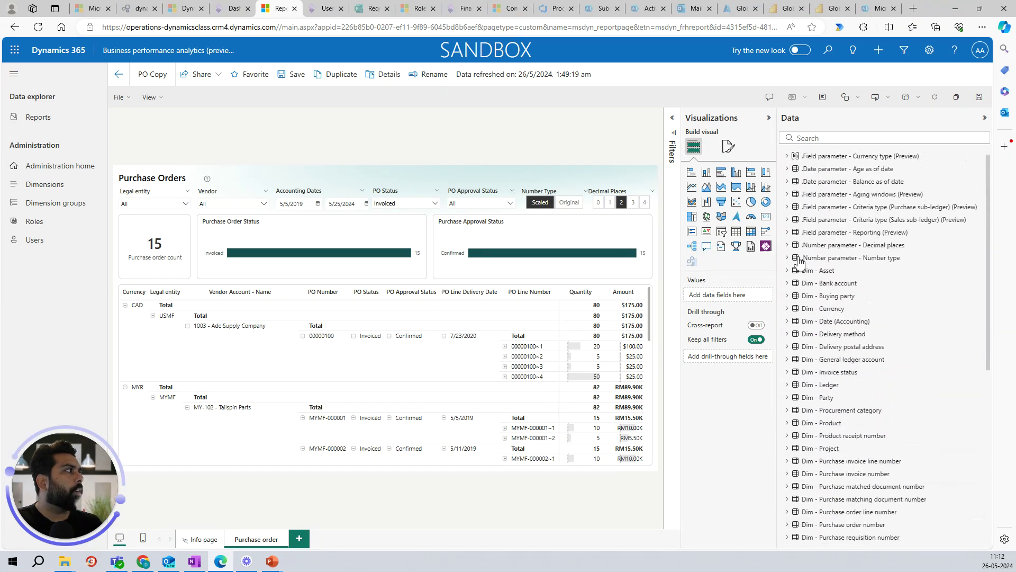
pyautogui.scroll(-13, 799, 263)
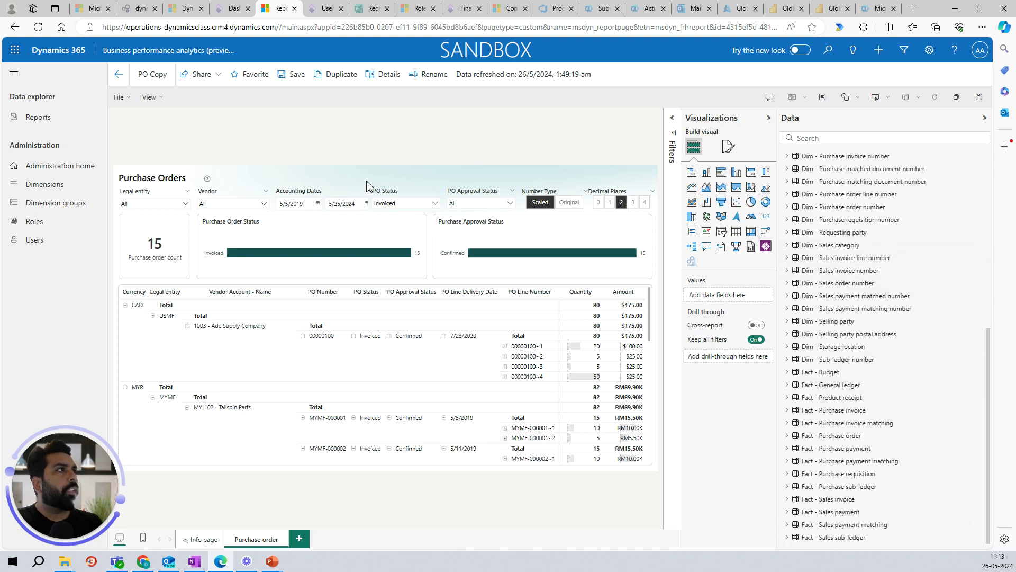
pyautogui.click(118, 75)
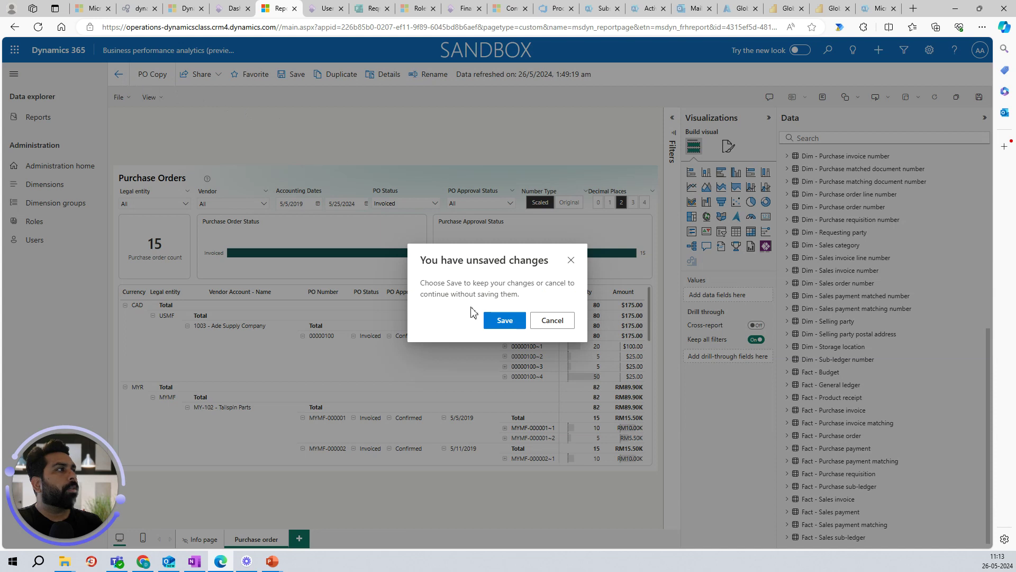
pyautogui.click(503, 321)
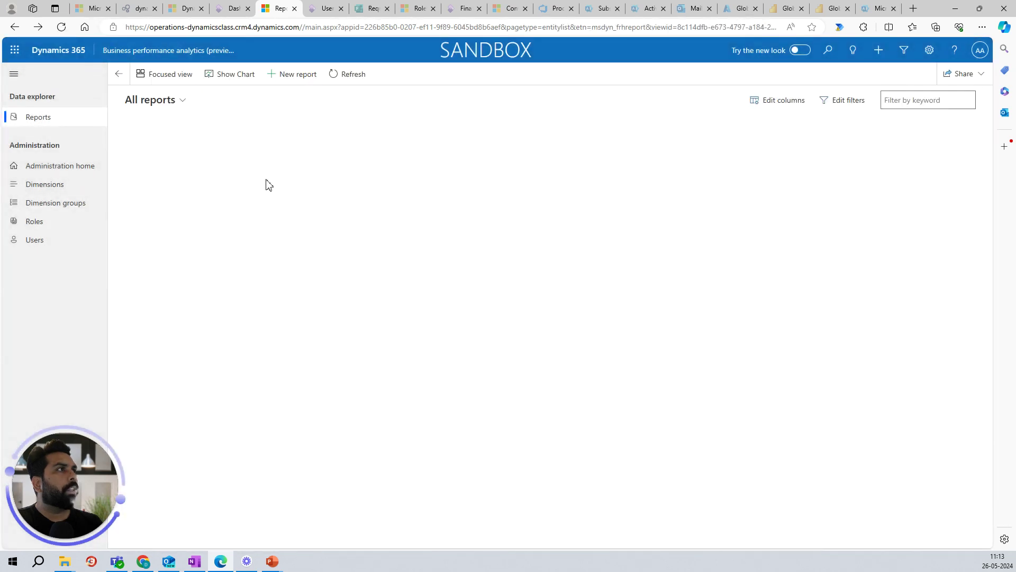
# Step: Create a blank report named New report
pyautogui.click(292, 77)
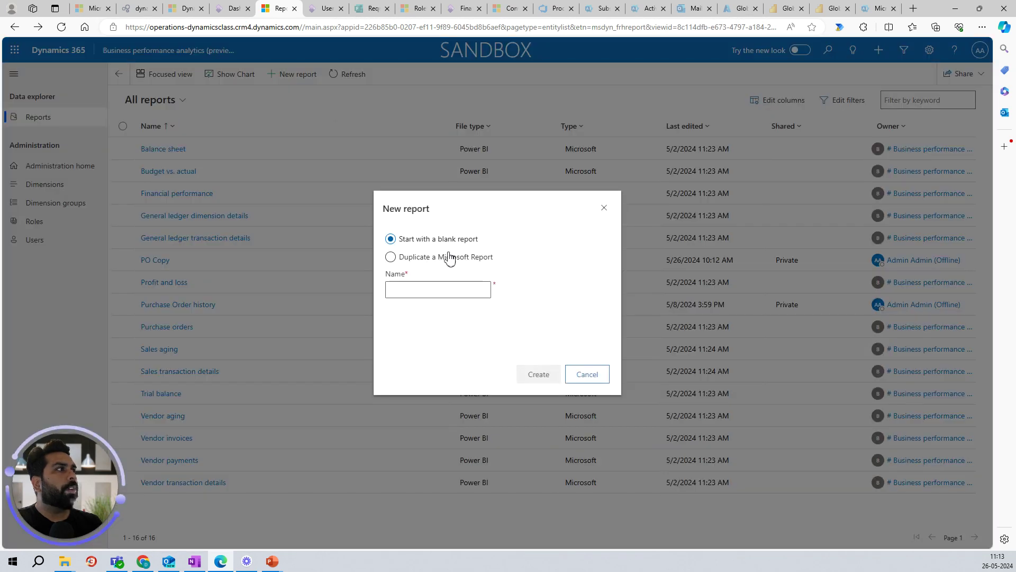
pyautogui.click(448, 290)
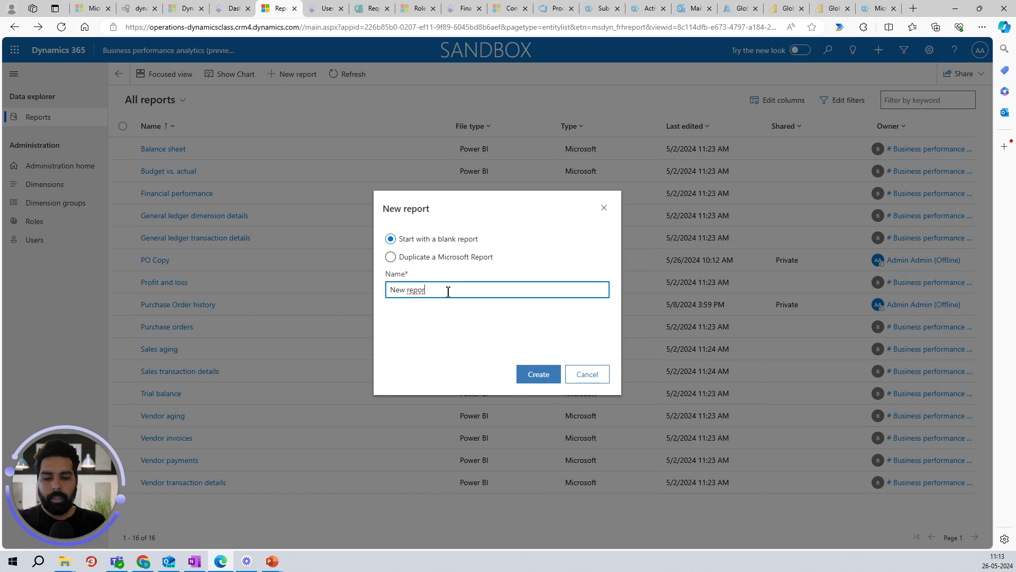
pyautogui.click(521, 374)
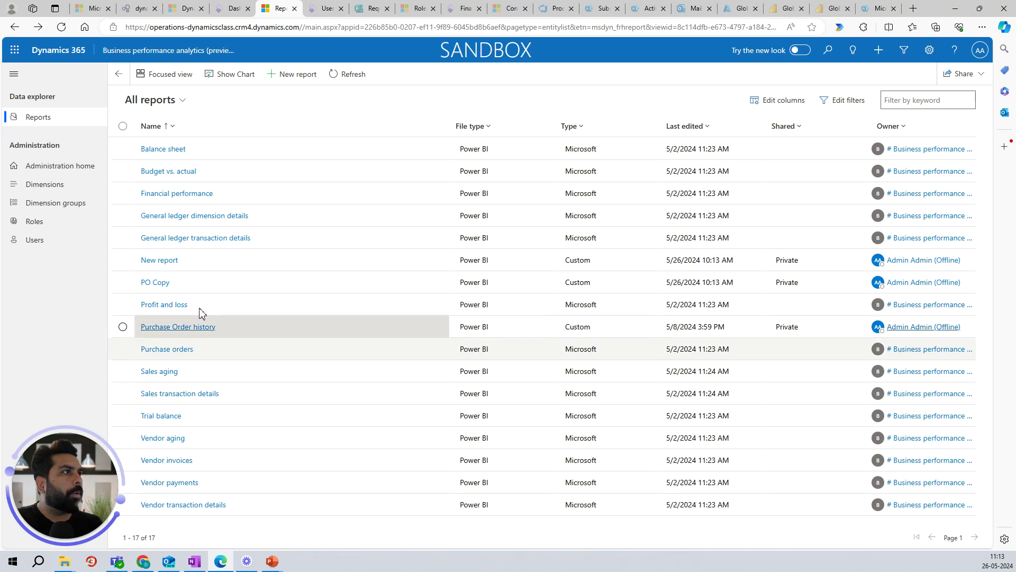
# Step: Open the blank report named New report for editing and widen the data pane so full table names fit
pyautogui.click(169, 261)
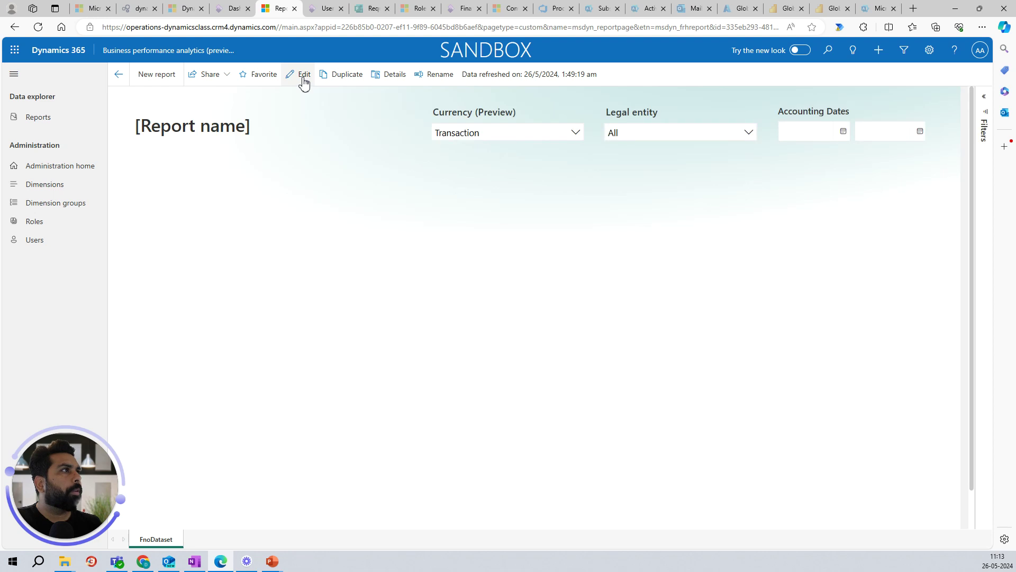
pyautogui.click(301, 75)
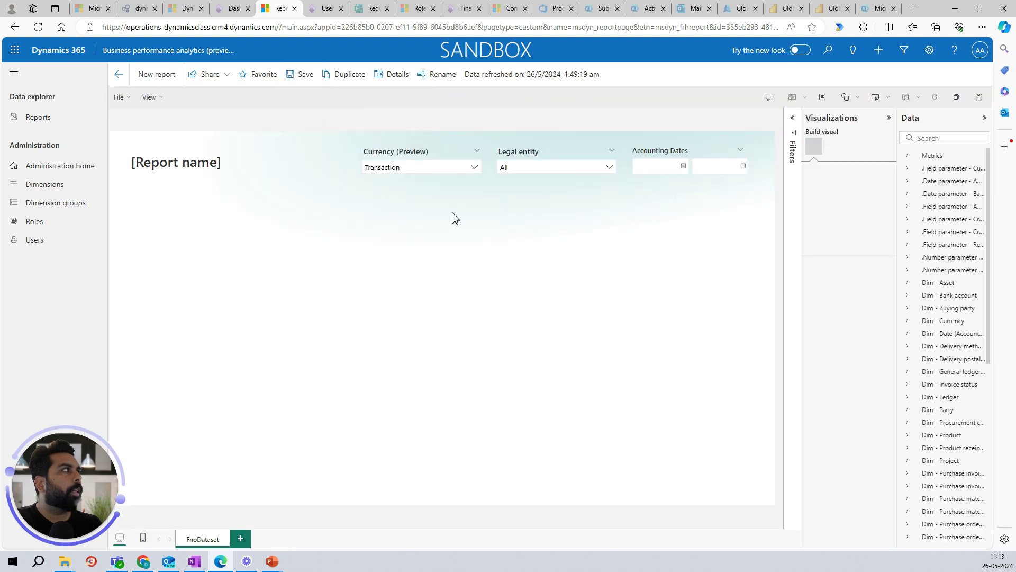
pyautogui.click(221, 174)
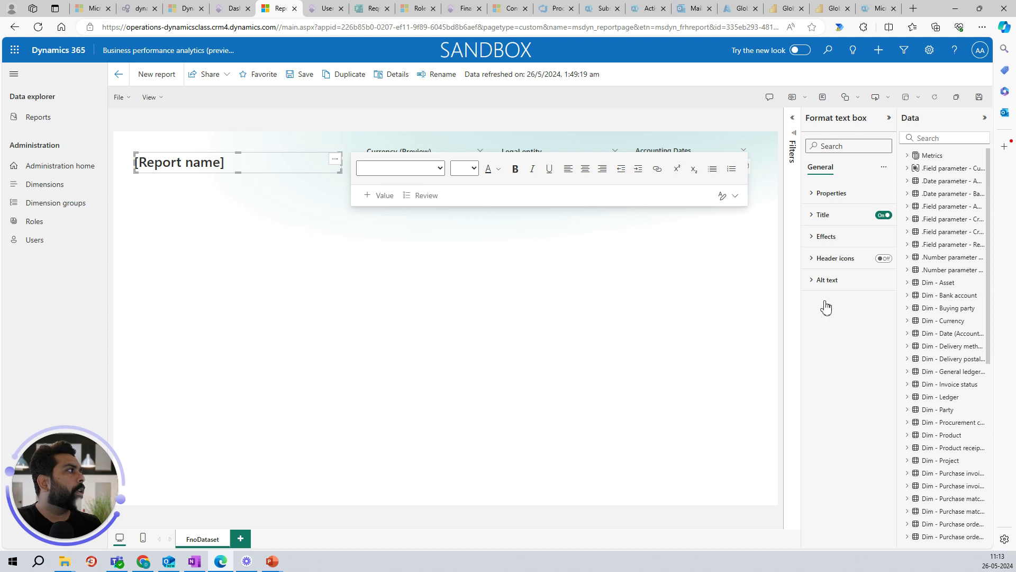
pyautogui.moveTo(898, 284); pyautogui.dragTo(675, 258)
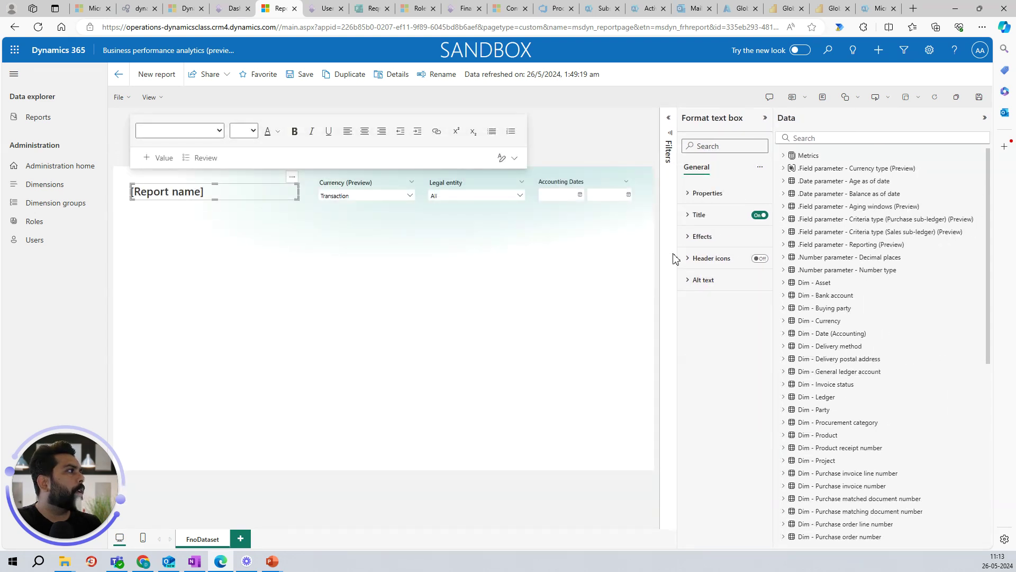
pyautogui.click(686, 197)
pyautogui.click(686, 198)
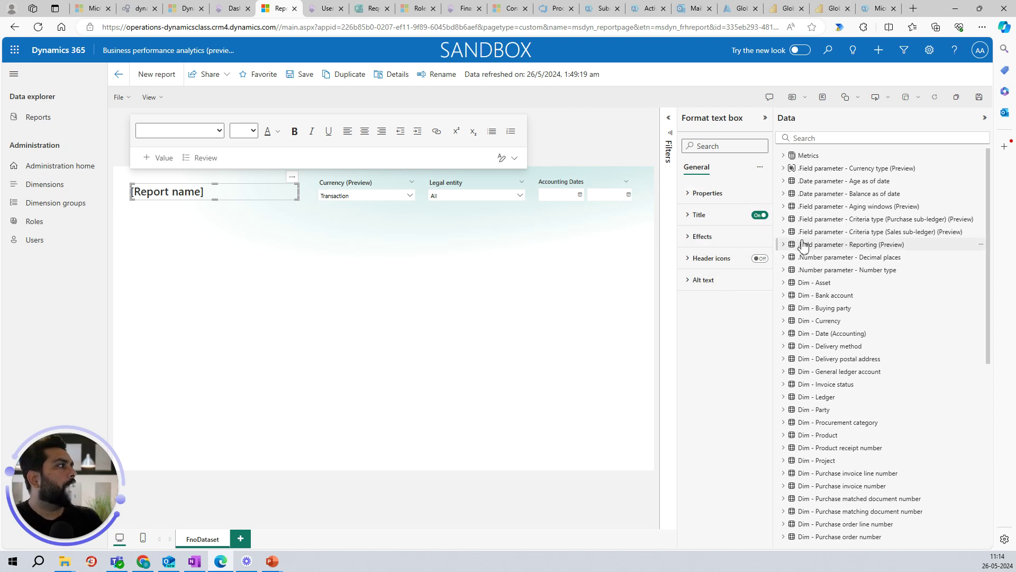
# Step: Add the Purchase order number field from Dim - Purchase order number to the empty canvas as a table
pyautogui.scroll(-1, 830, 308)
pyautogui.scroll(-1, 830, 308)
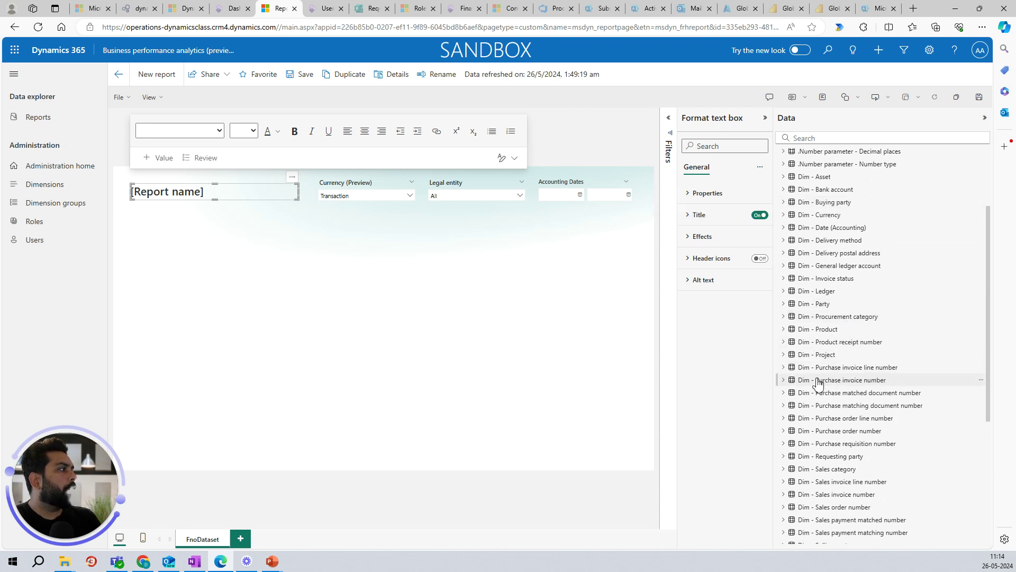
pyautogui.scroll(-1, 813, 380)
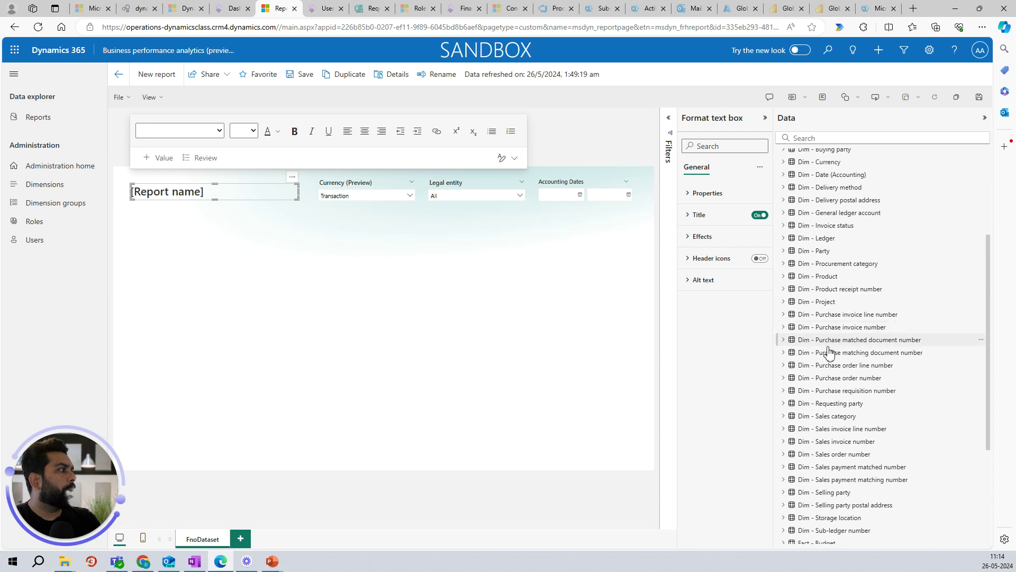
pyautogui.scroll(-3, 829, 354)
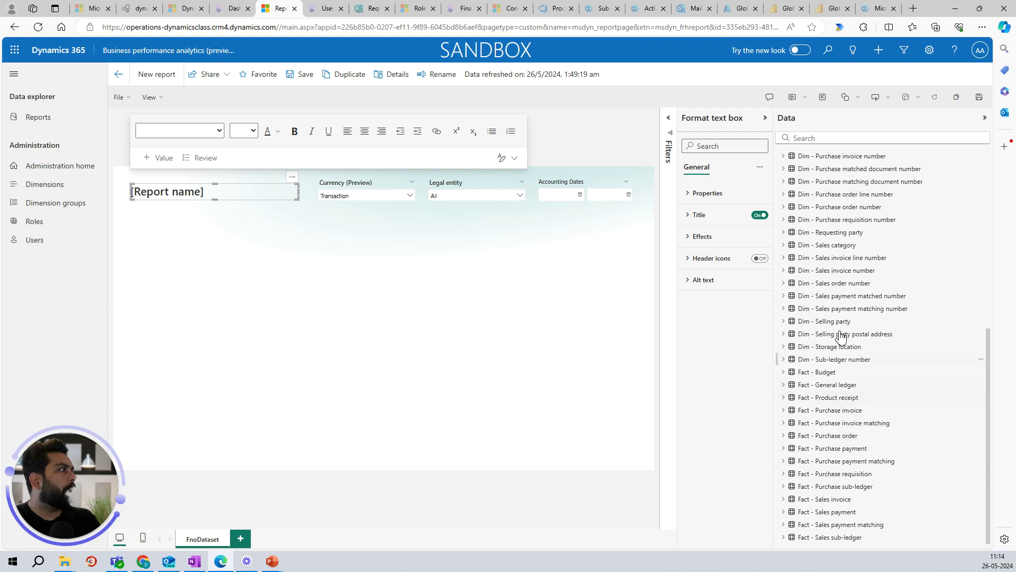
pyautogui.click(785, 208)
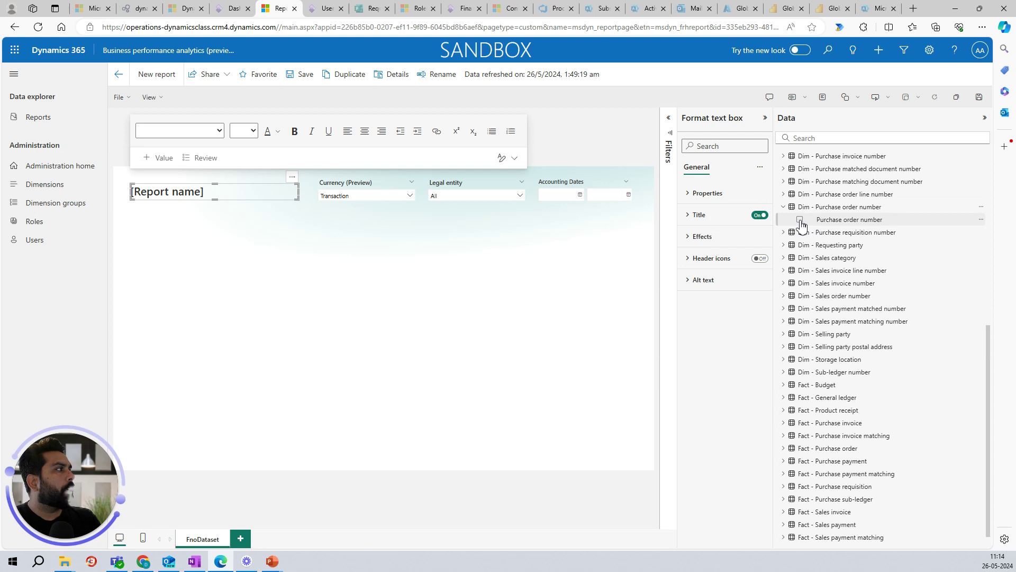
pyautogui.moveTo(801, 226); pyautogui.dragTo(323, 290)
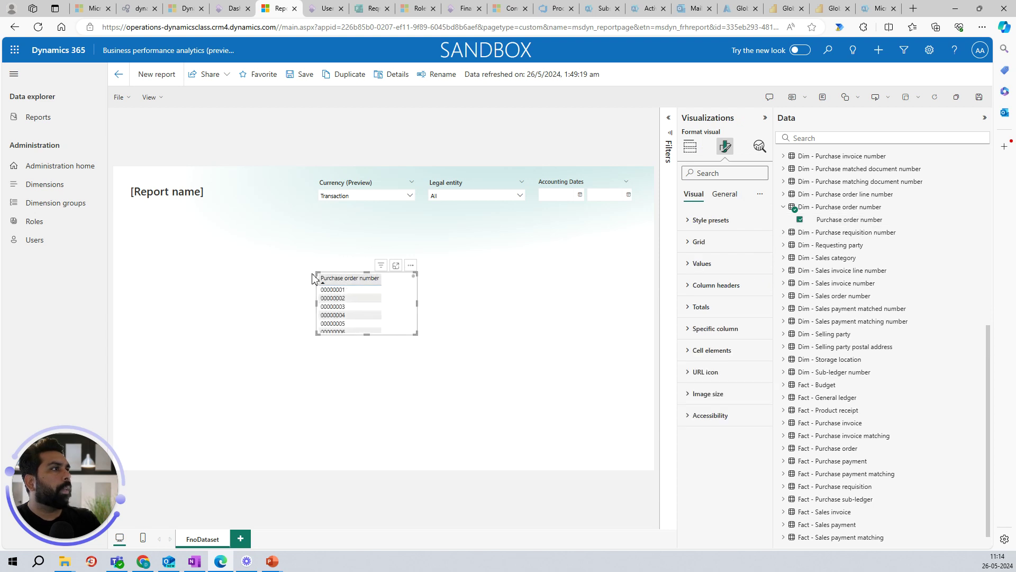
# Step: Enlarge the purchase order table and move it beneath the report name, near the canvas's left edge
pyautogui.click(350, 278)
pyautogui.moveTo(415, 333); pyautogui.dragTo(572, 453)
pyautogui.moveTo(404, 279); pyautogui.dragTo(238, 249)
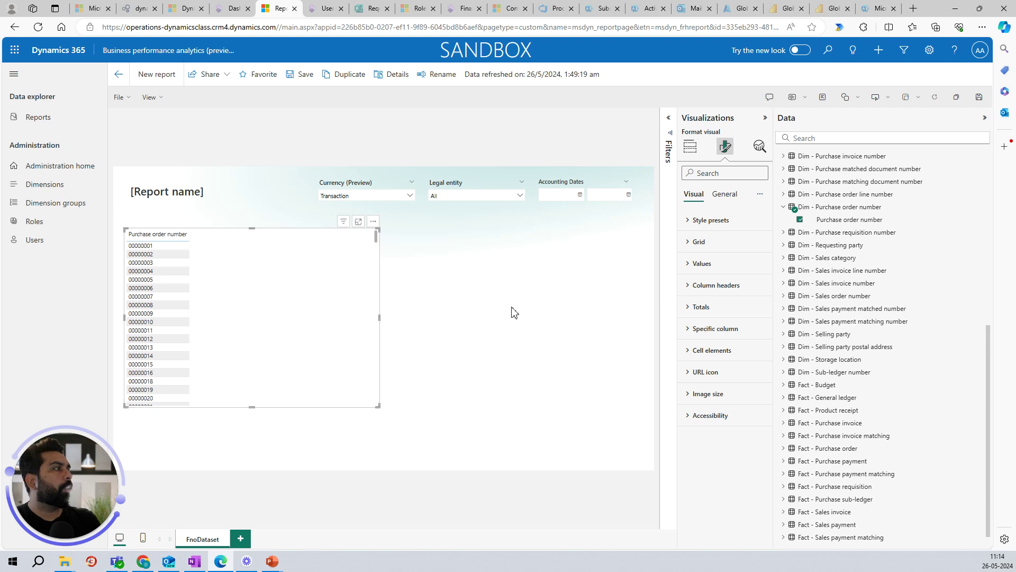
# Step: Add Purchase order line number from Dim - Purchase order line number to the table, and widen the table to nearly the full canvas
pyautogui.click(788, 209)
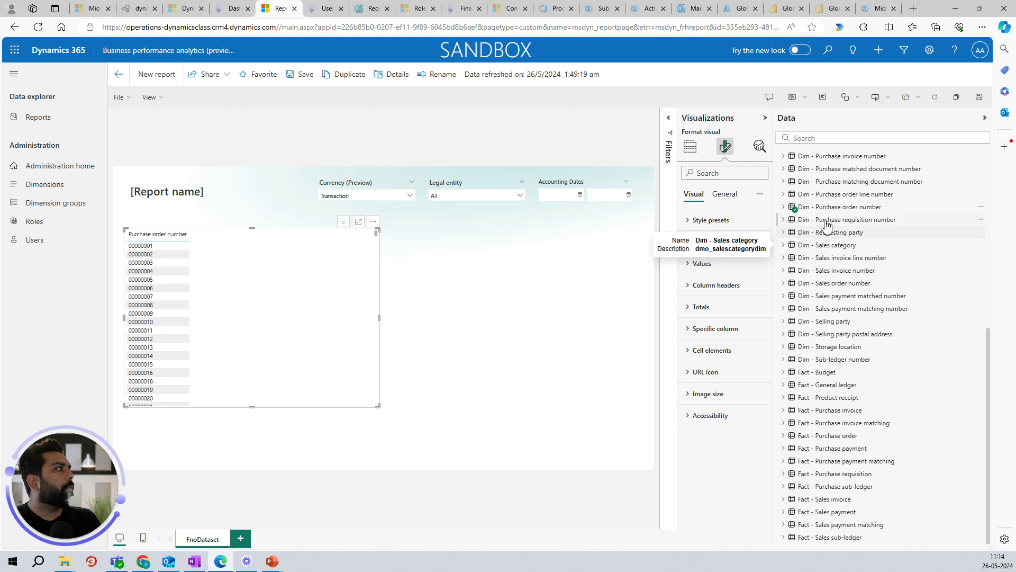
pyautogui.click(785, 196)
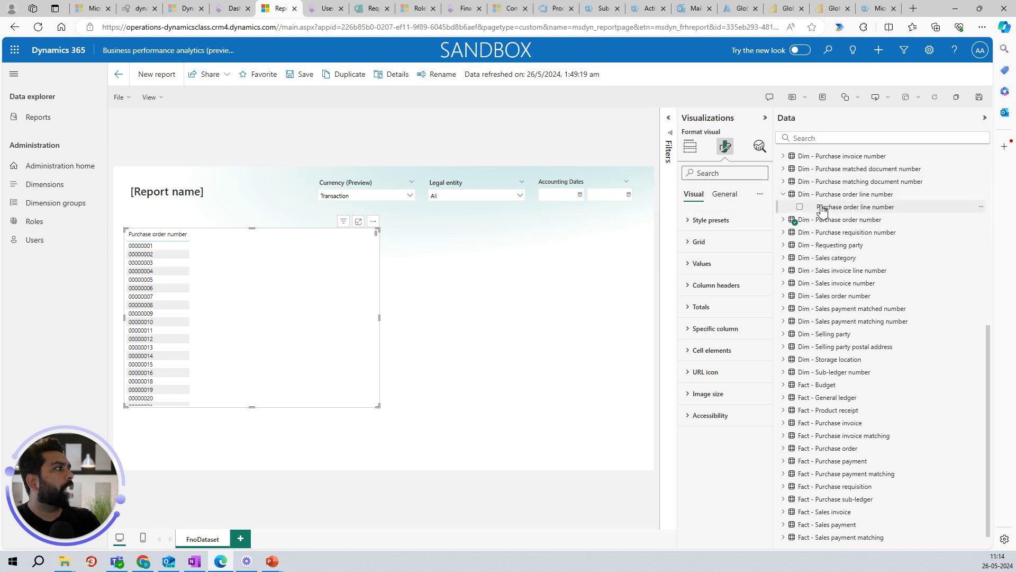
pyautogui.moveTo(824, 209); pyautogui.dragTo(318, 269)
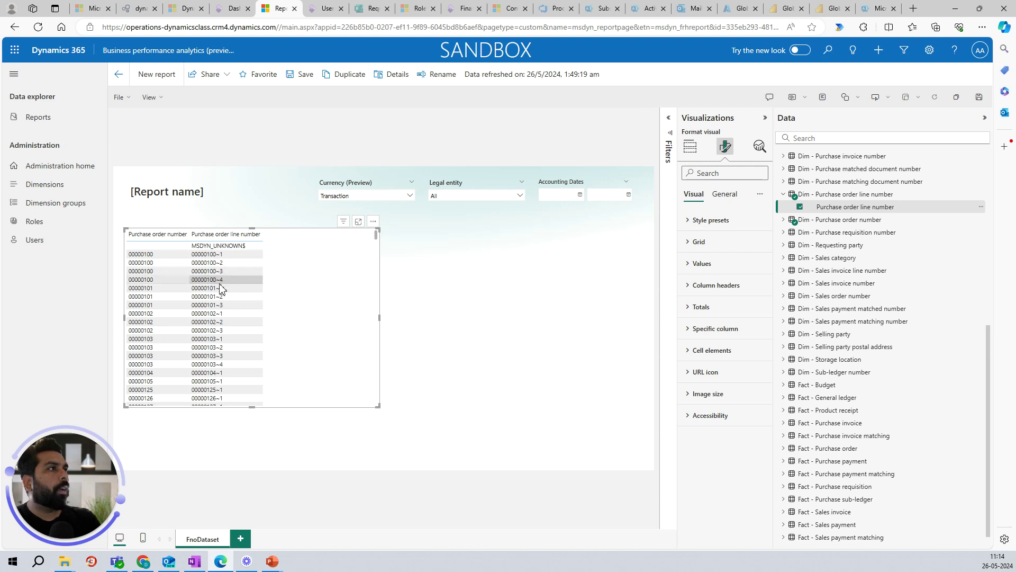
pyautogui.moveTo(380, 319); pyautogui.dragTo(642, 332)
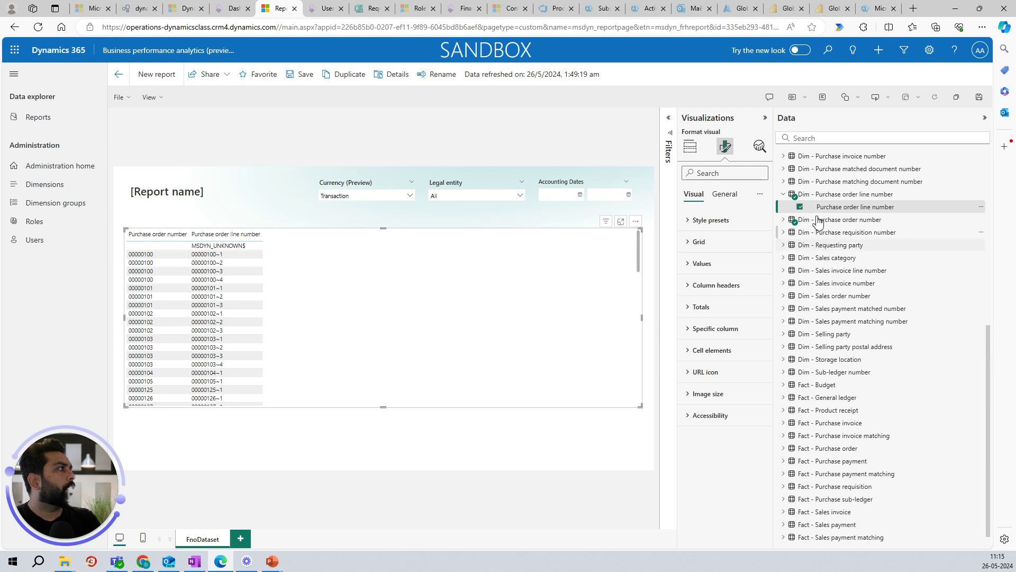
pyautogui.click(787, 196)
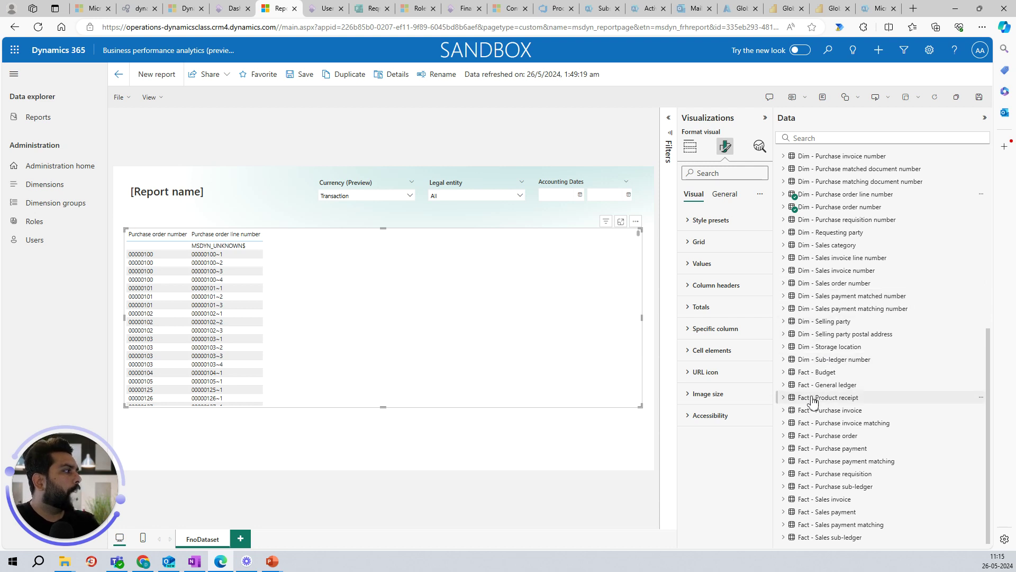
# Step: Add the Quantity (Ordered), Quantity (Received) and Amount (Accounting) columns from Fact - Product receipt to the table
pyautogui.click(784, 398)
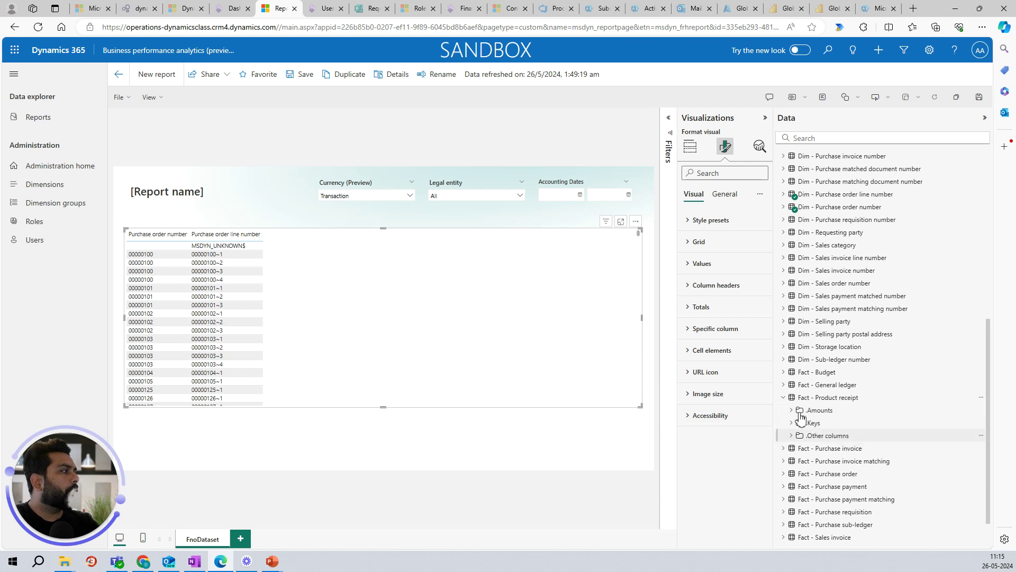
pyautogui.click(793, 437)
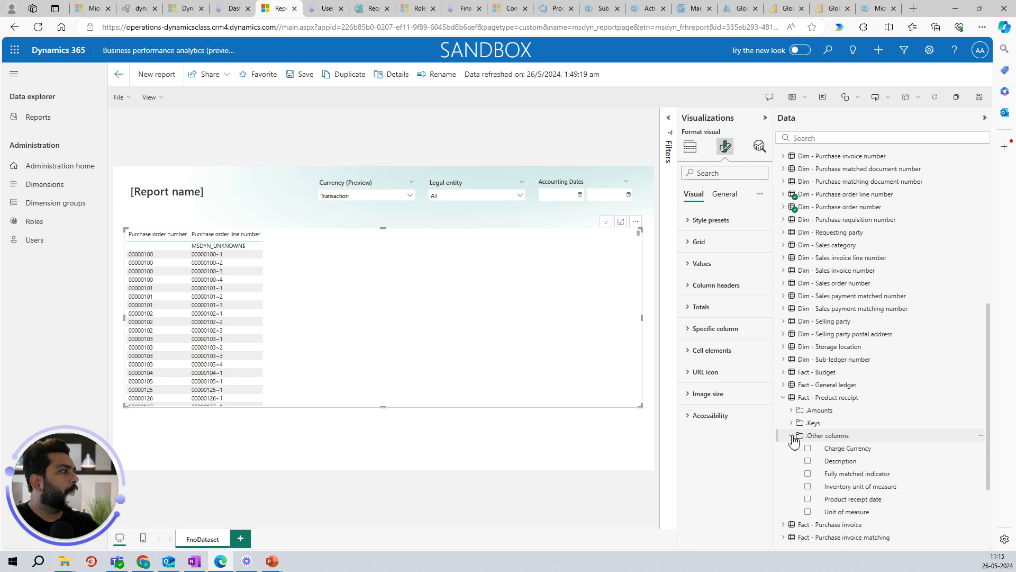
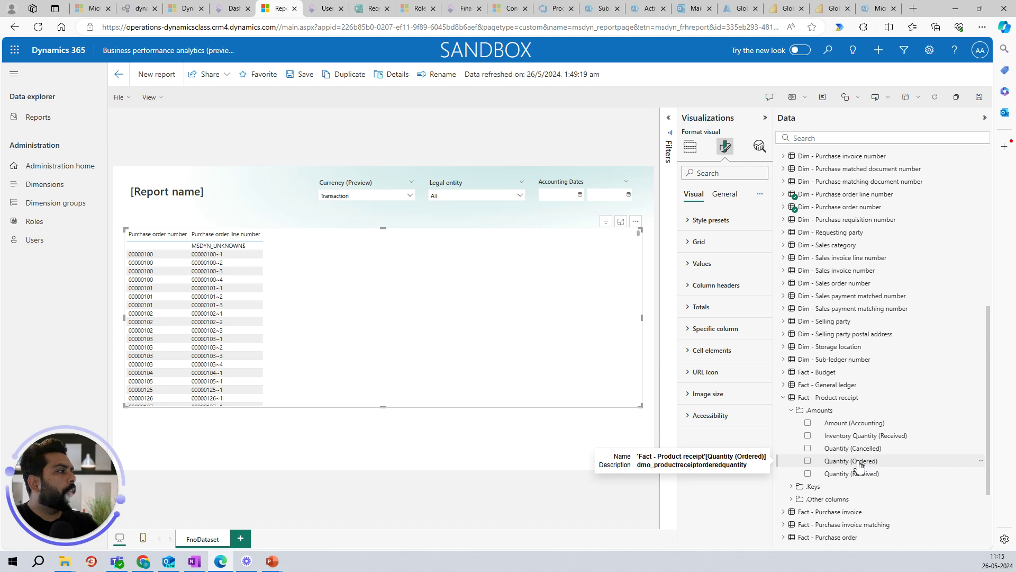
pyautogui.moveTo(858, 466); pyautogui.dragTo(338, 263)
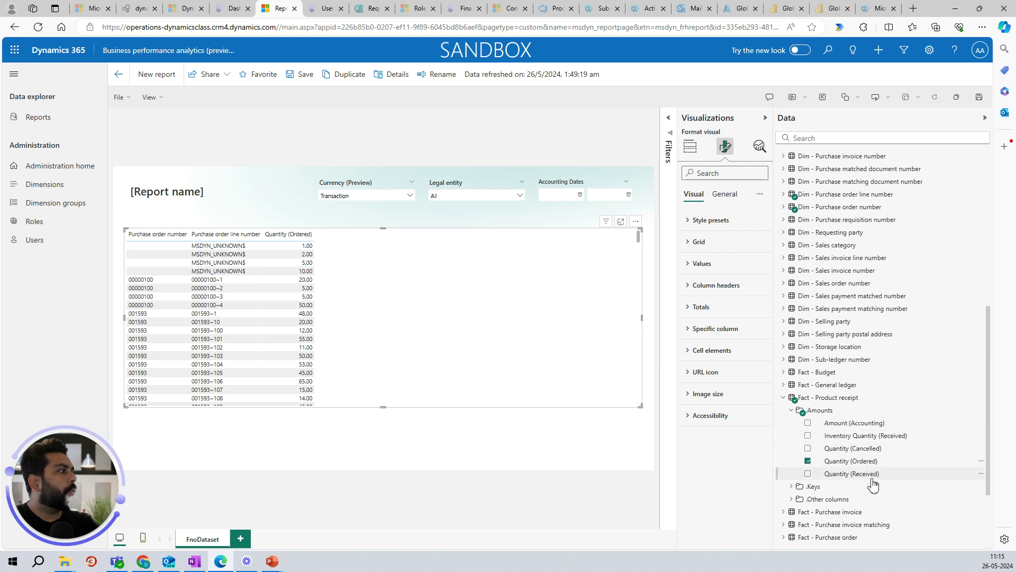
pyautogui.moveTo(865, 475); pyautogui.dragTo(426, 268)
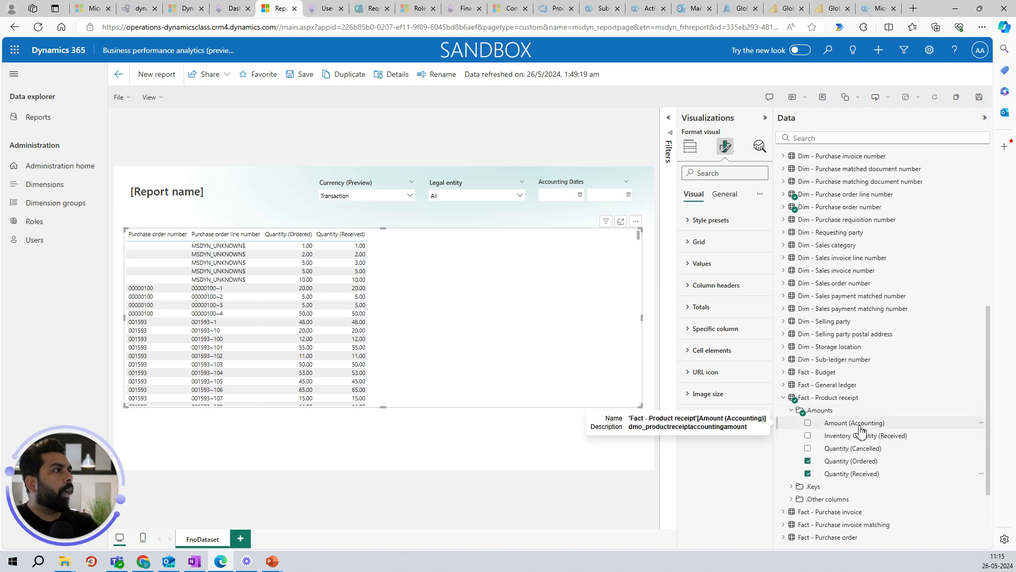
pyautogui.moveTo(861, 428); pyautogui.dragTo(431, 275)
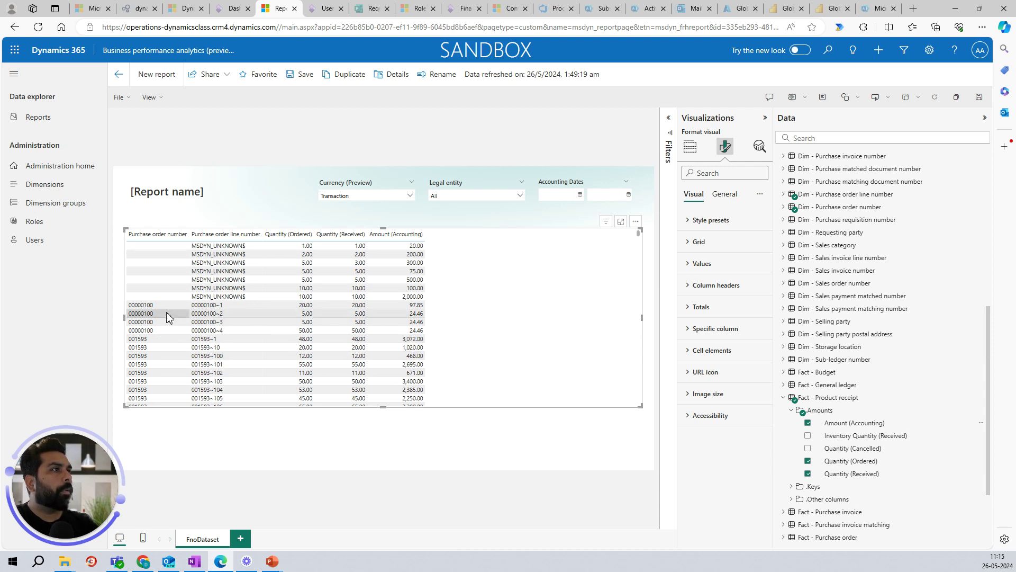
# Step: Filter the report's Legal entity to USMF
pyautogui.click(519, 197)
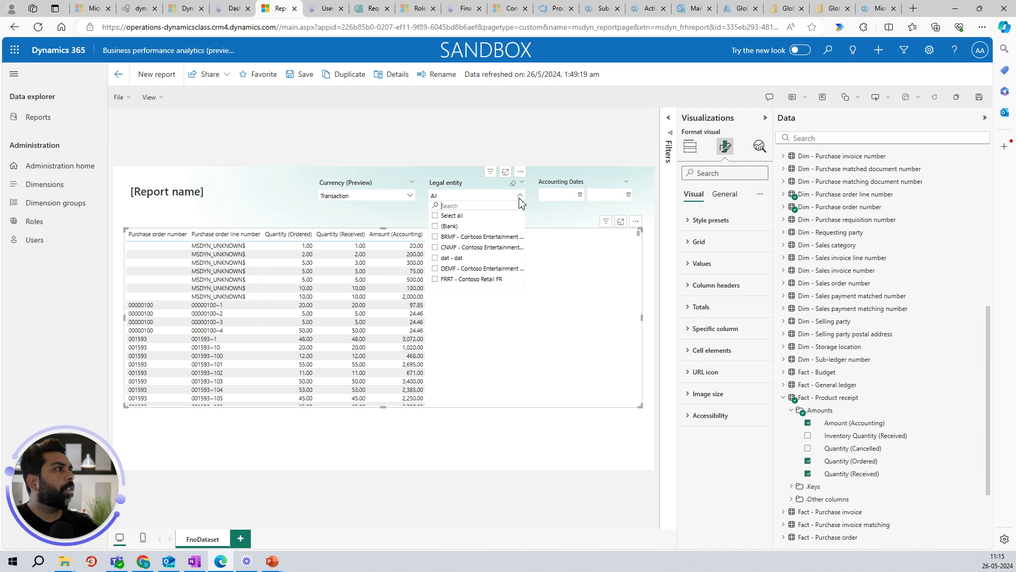
pyautogui.scroll(-5, 488, 251)
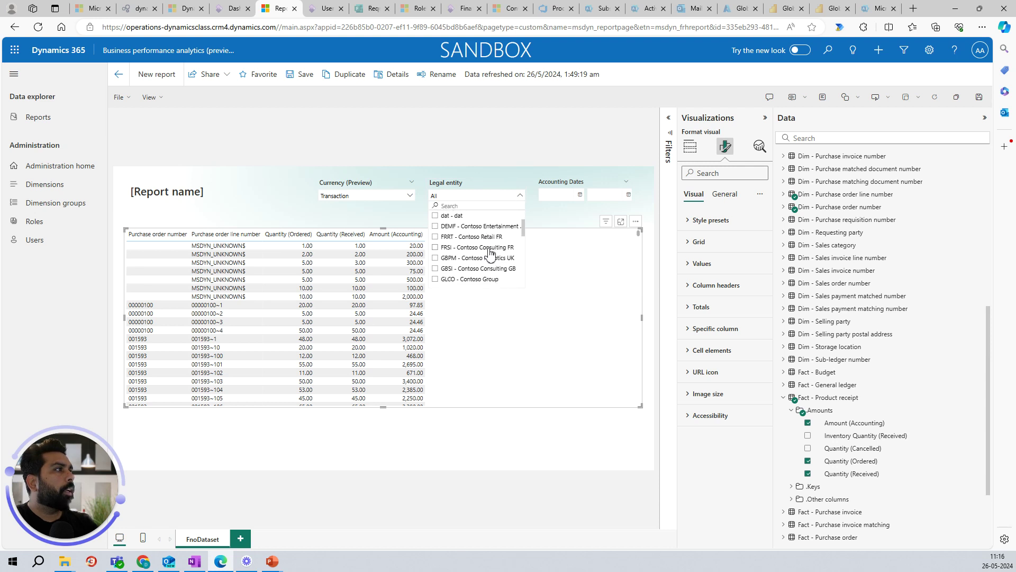
pyautogui.scroll(-3, 487, 256)
pyautogui.scroll(-2, 469, 273)
pyautogui.scroll(-2, 469, 272)
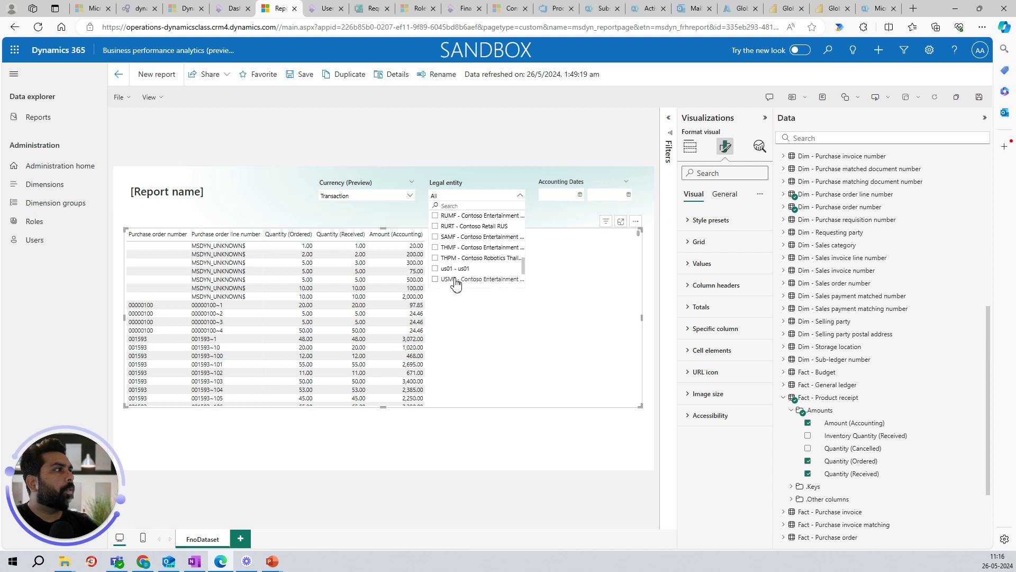
pyautogui.click(458, 282)
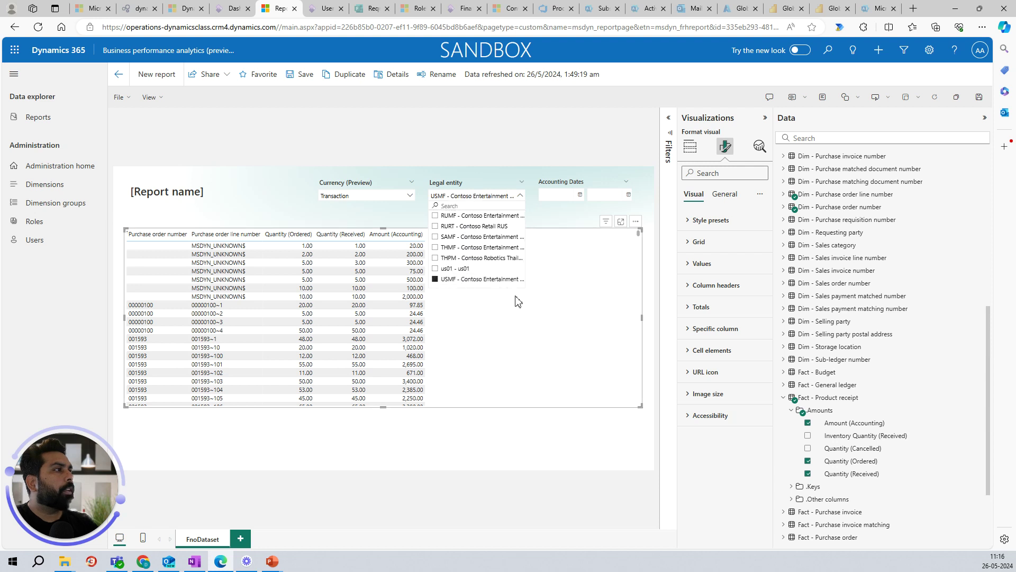
pyautogui.click(464, 371)
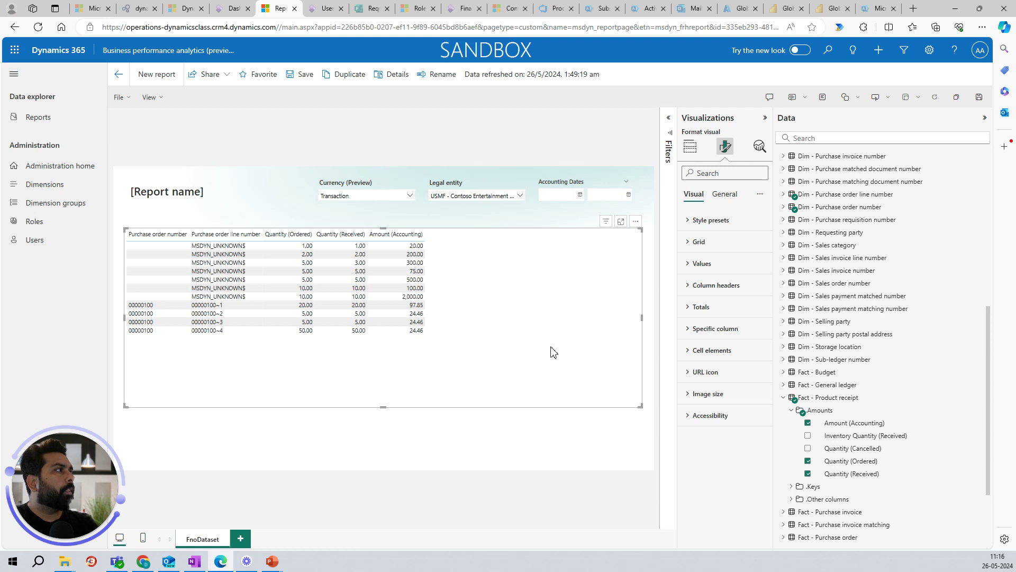
# Step: Look through the amount fields of Fact - Purchase invoice and the options and fonts offered for the report name text box
pyautogui.click(784, 398)
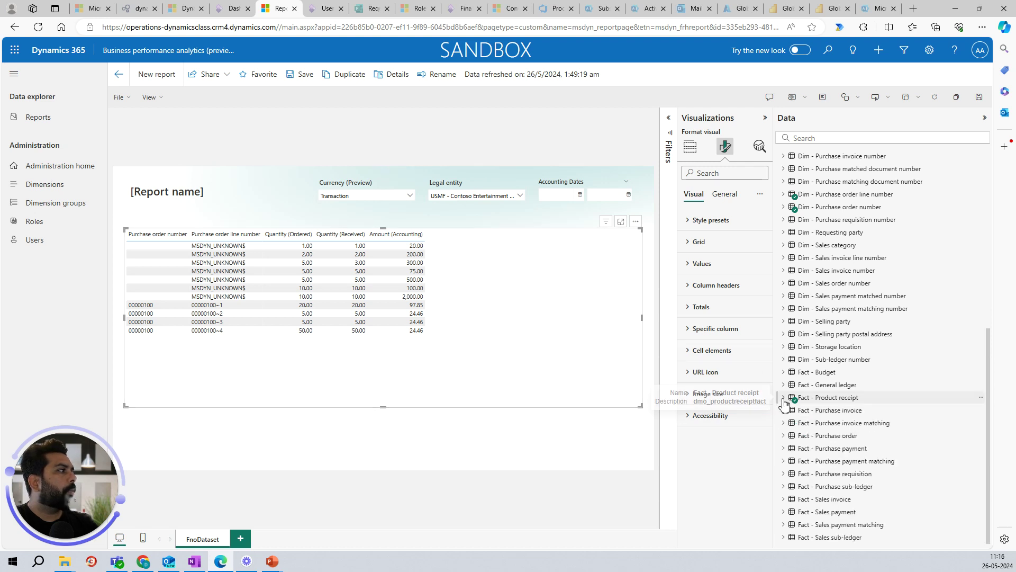
pyautogui.click(785, 412)
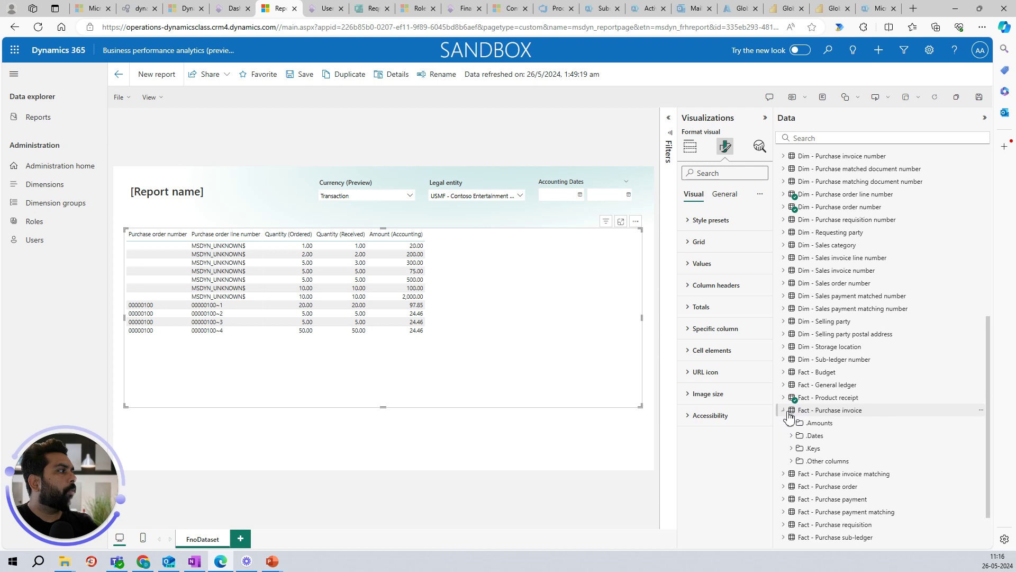
pyautogui.click(793, 423)
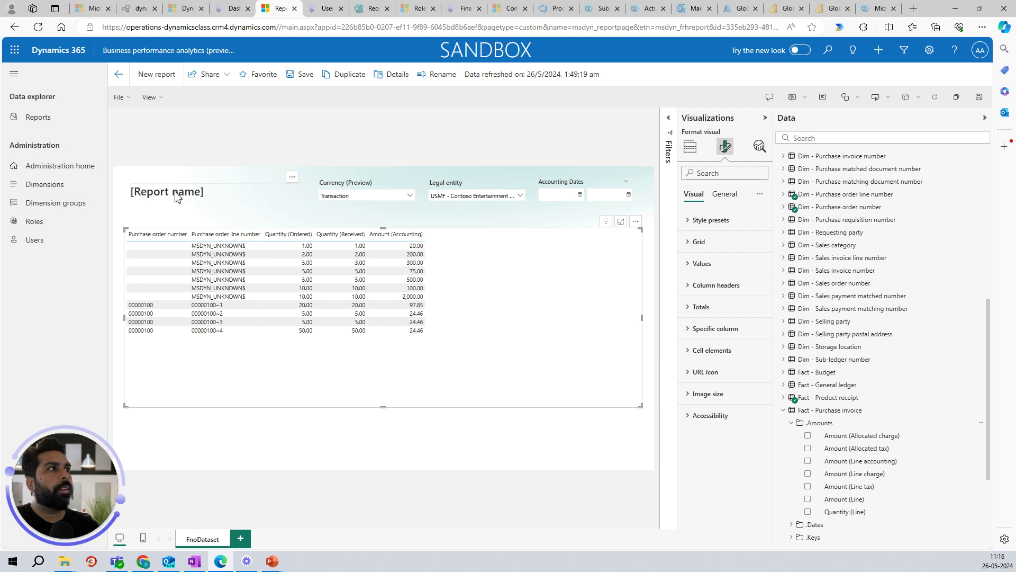
pyautogui.click(277, 189)
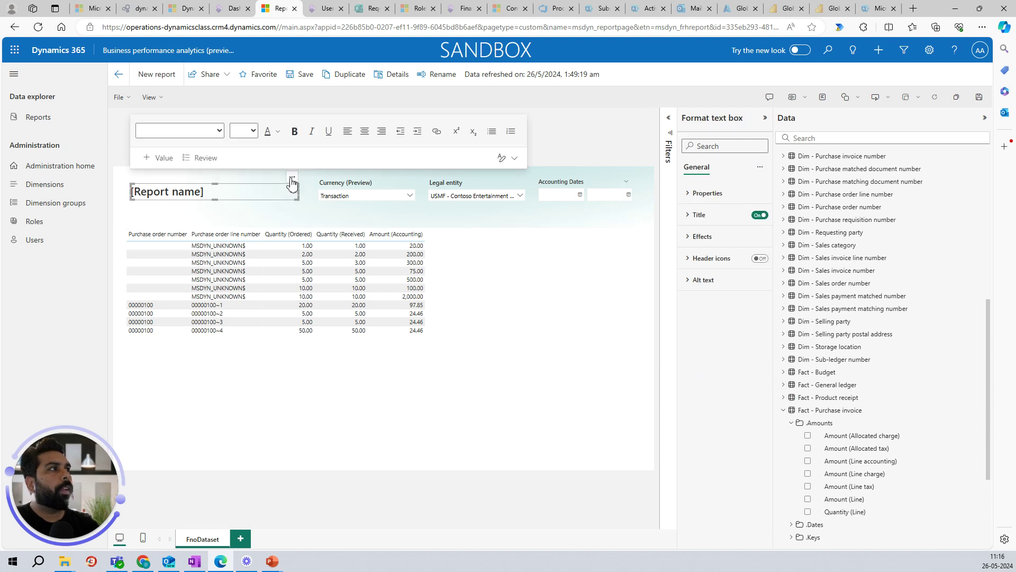
pyautogui.click(292, 180)
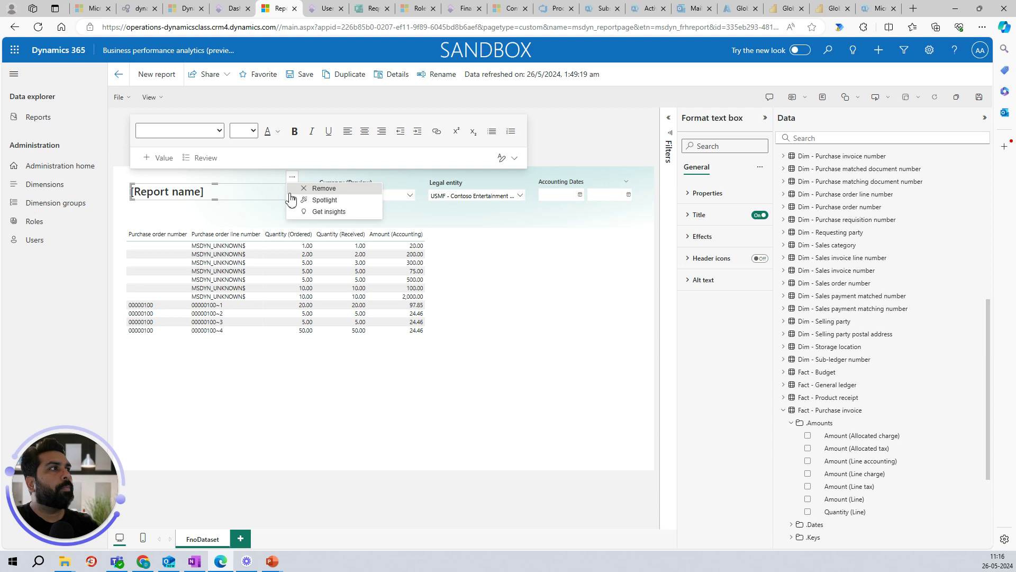
pyautogui.click(196, 137)
pyautogui.click(219, 136)
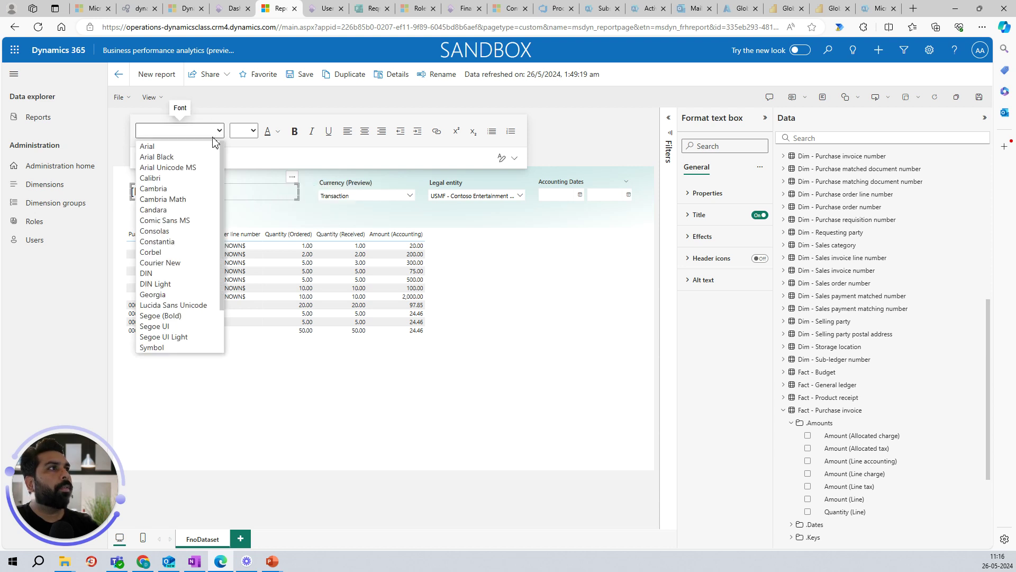
pyautogui.click(251, 192)
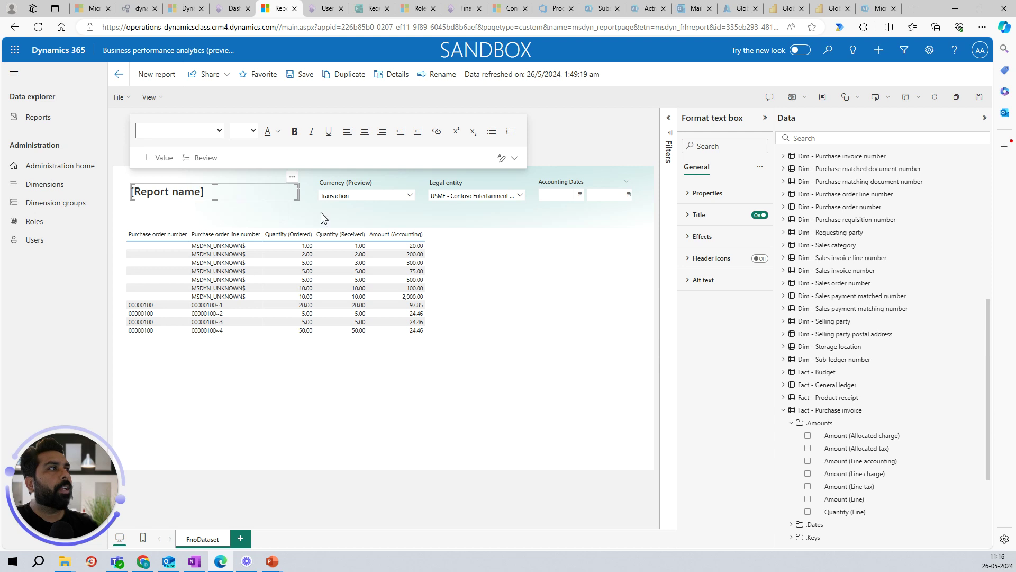
# Step: Save the edited report and return to the report list
pyautogui.click(499, 235)
pyautogui.click(299, 74)
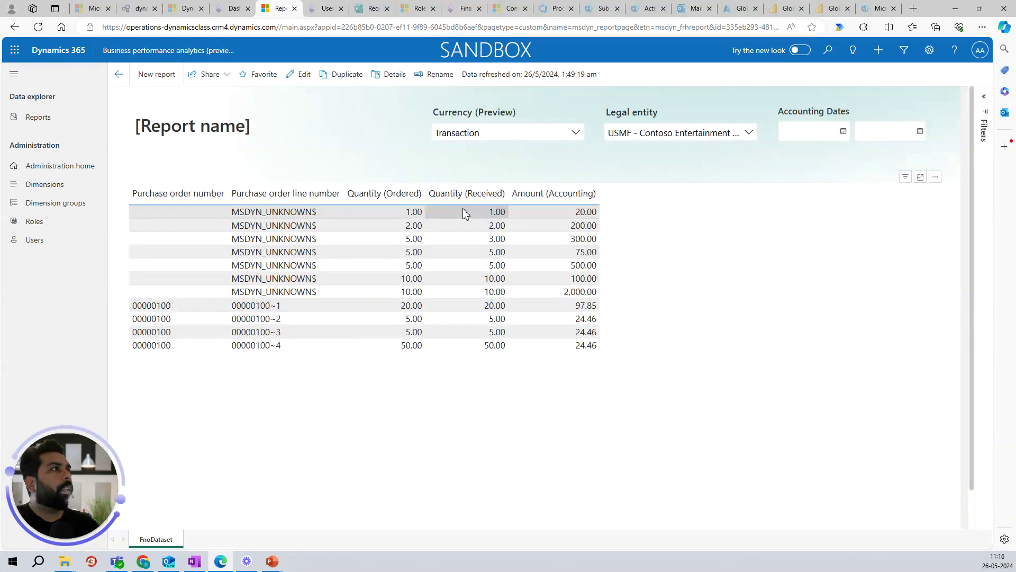
pyautogui.click(119, 74)
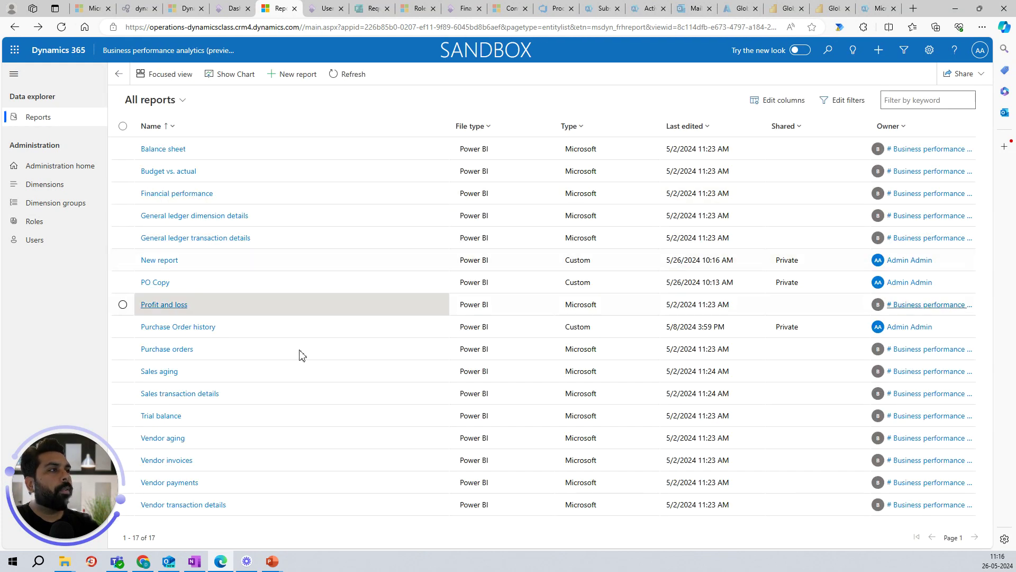
# Step: Reopen New report from the list to review its saved purchase order table, and go back to the list
pyautogui.click(164, 261)
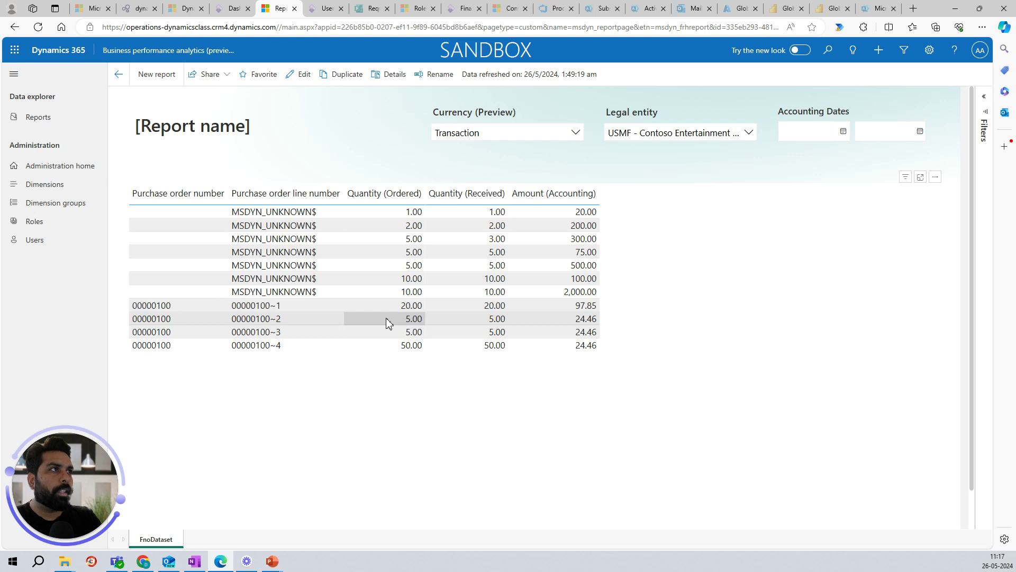
pyautogui.click(118, 74)
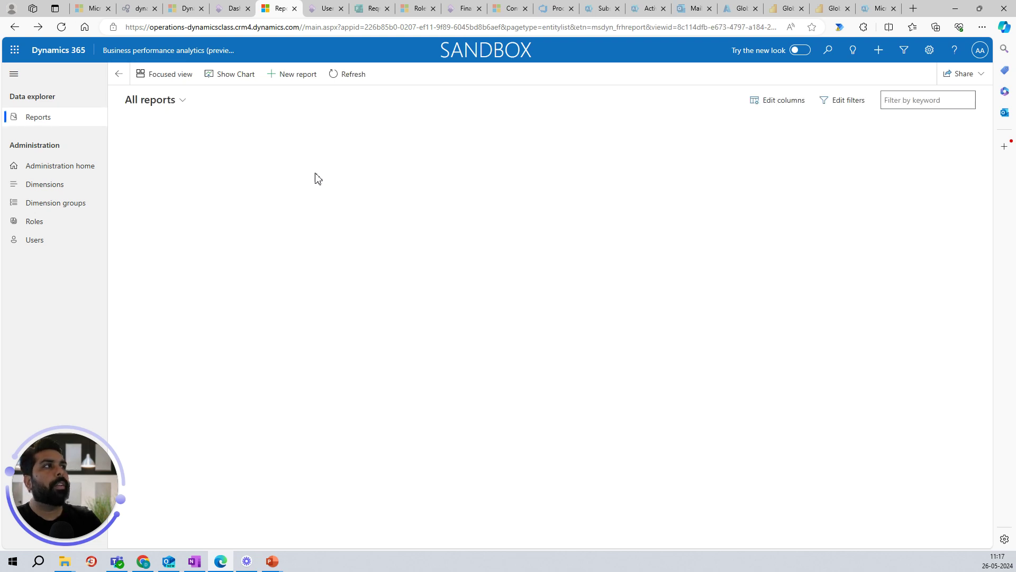